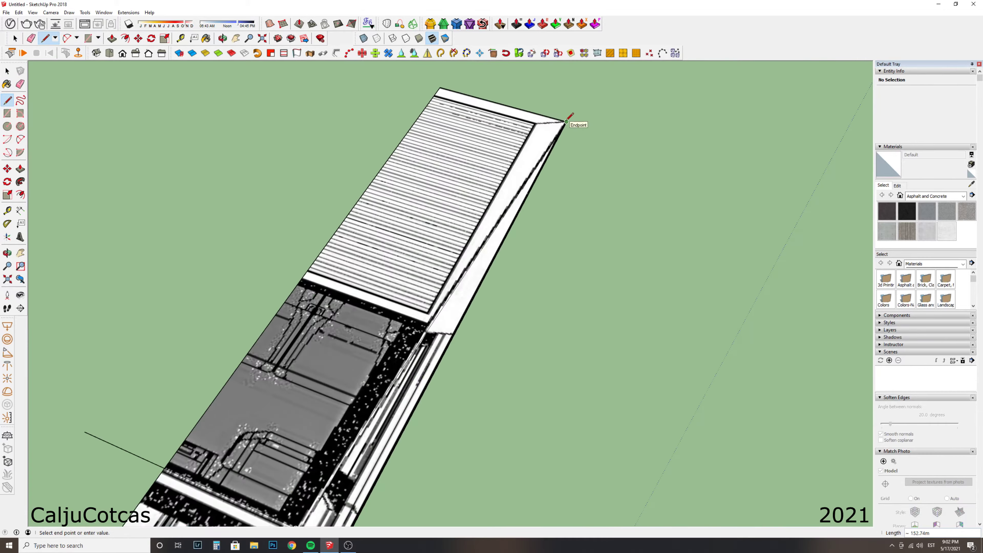
Trace the truck outline over the reference drawing with 2-Point Arcs, zooming in as needed.
scroll(174, 233, down, 10)
key(a)
scroll(456, 369, up, 5)
scroll(456, 369, up, 4)
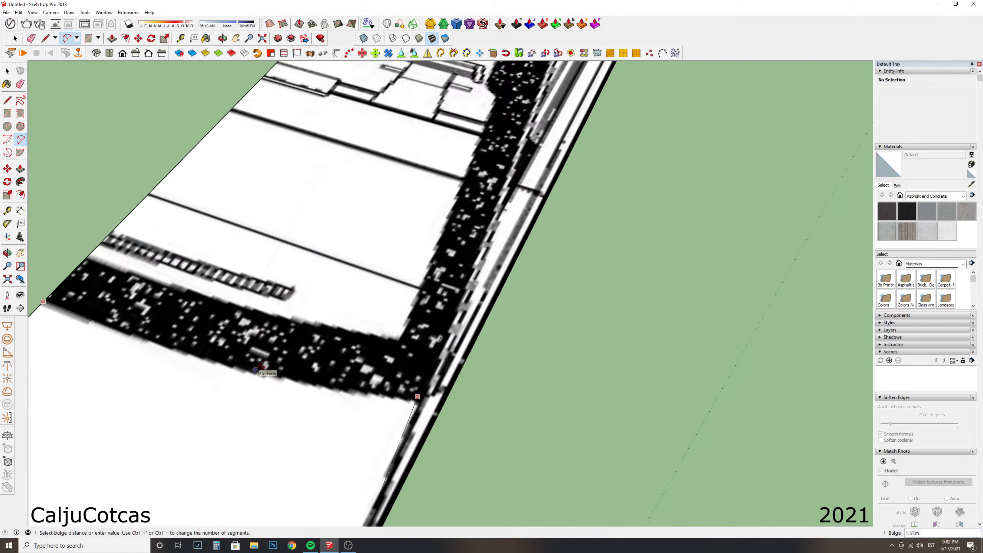
scroll(456, 369, up, 3)
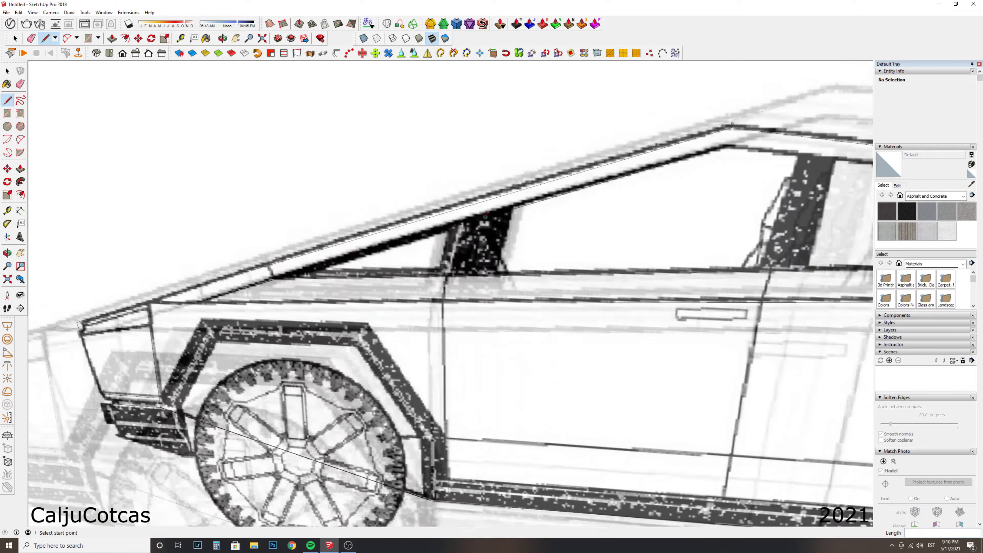
Adjust the zoom over the side blueprint while finishing the side profile and roof panel.
scroll(485, 215, up, 3)
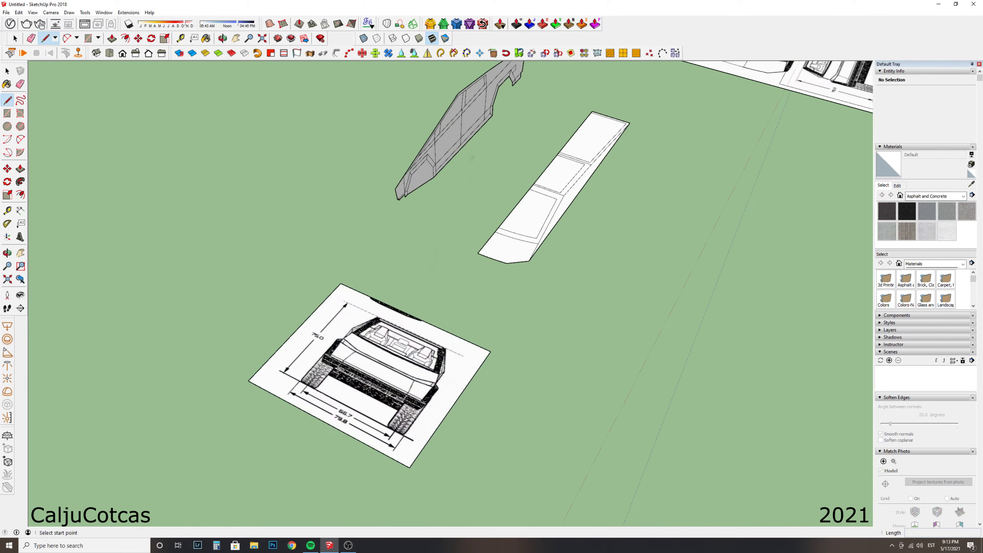
Orbit to eye level around the upright front-view outline and switch to the Select tool.
middle_drag(452, 399, 260, 81)
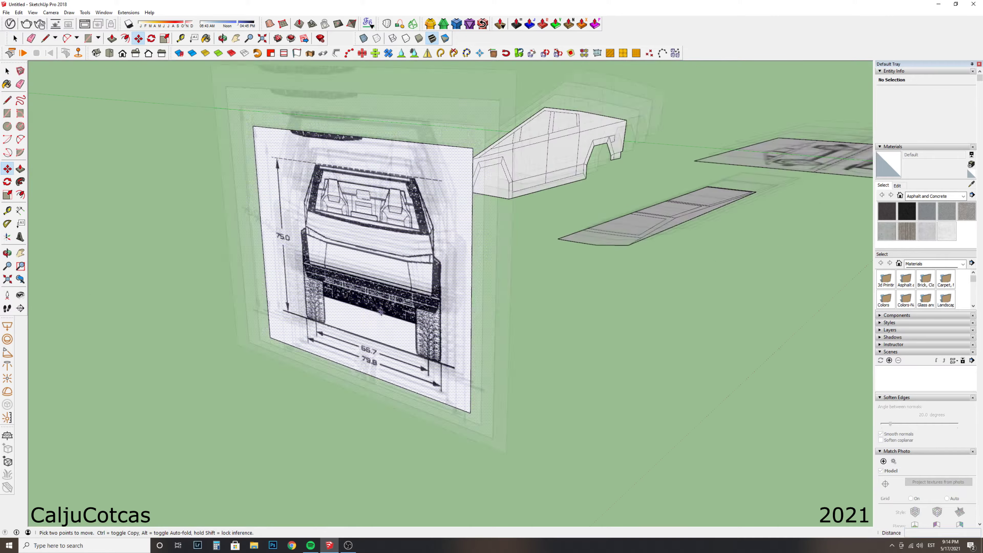
scroll(265, 137, down, 5)
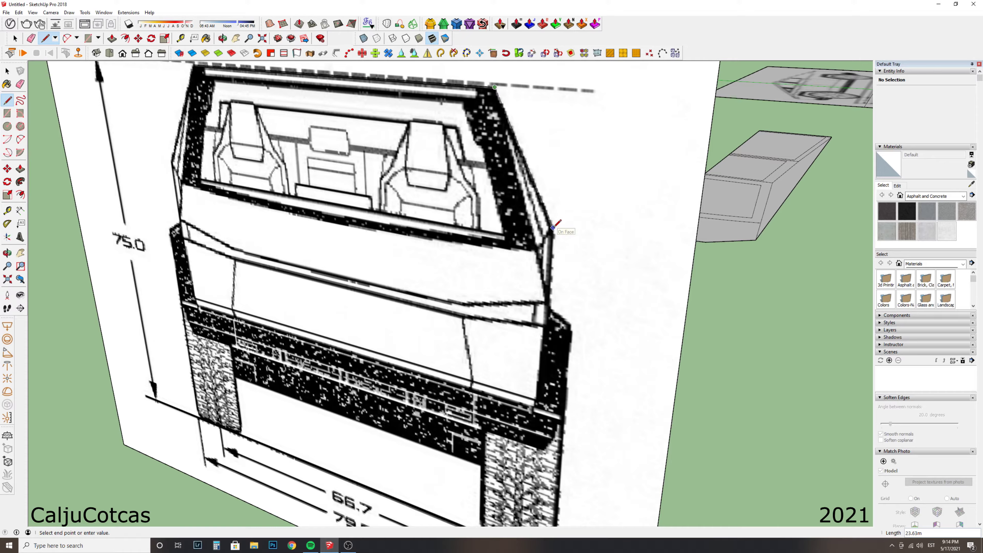
middle_drag(554, 227, 464, 234)
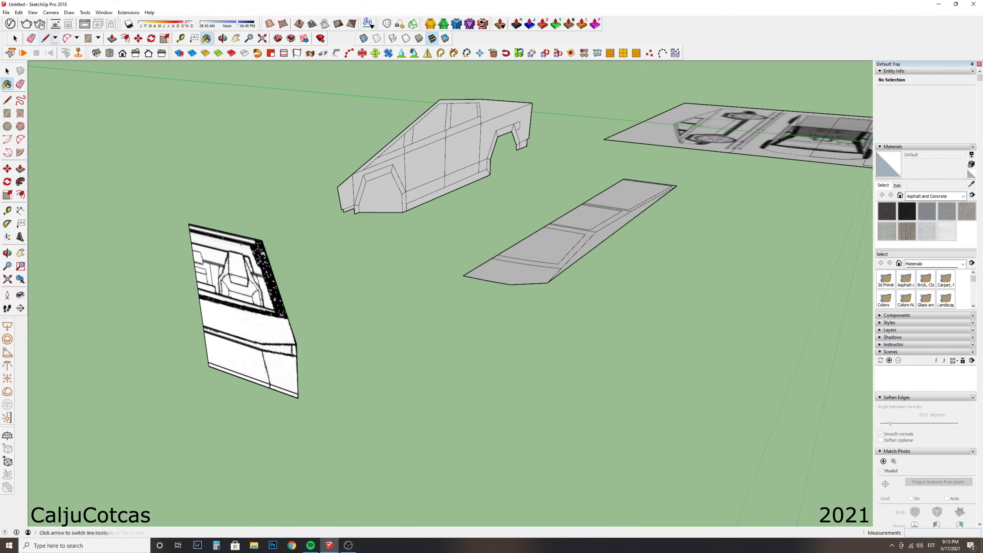
click(15, 38)
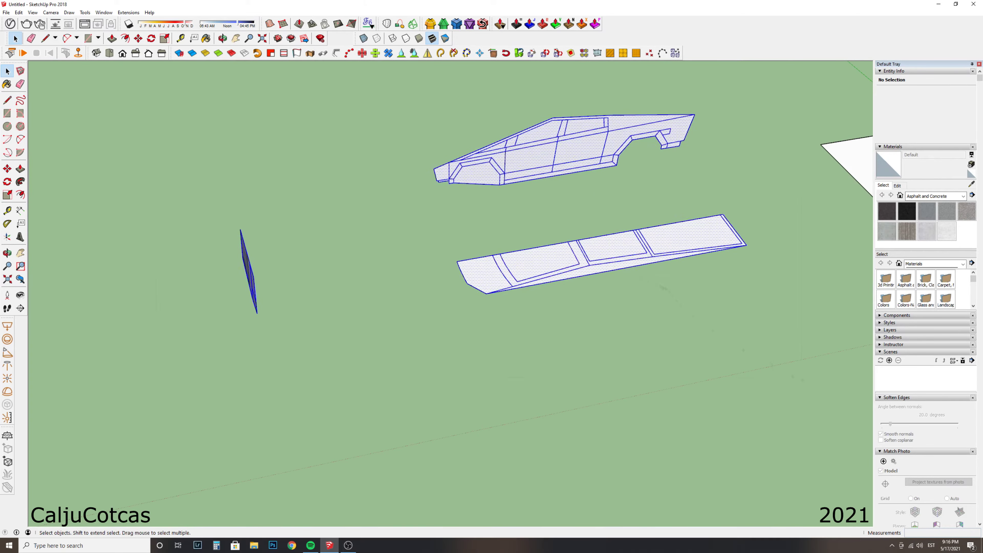
Open the context menu for the selected traced profiles to begin building the 3D body.
right_click(630, 323)
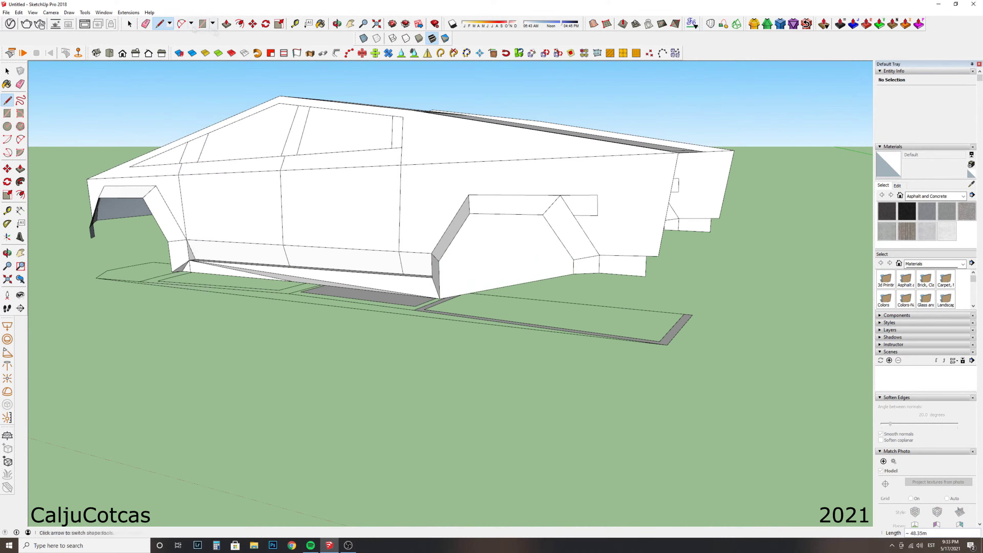
Orbit below the car and start a vertical line at the lower side panel edge.
scroll(457, 234, up, 2)
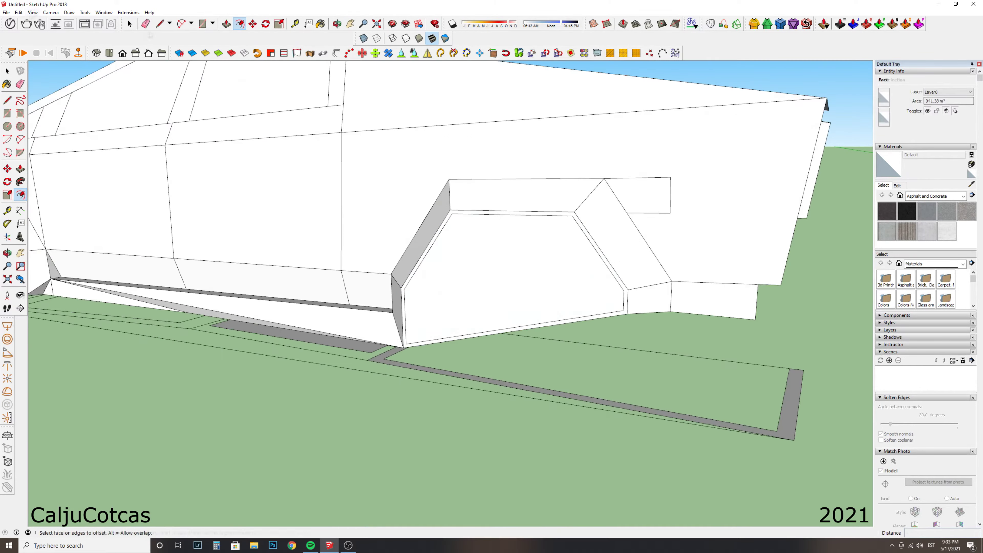
scroll(457, 234, up, 2)
scroll(418, 378, up, 2)
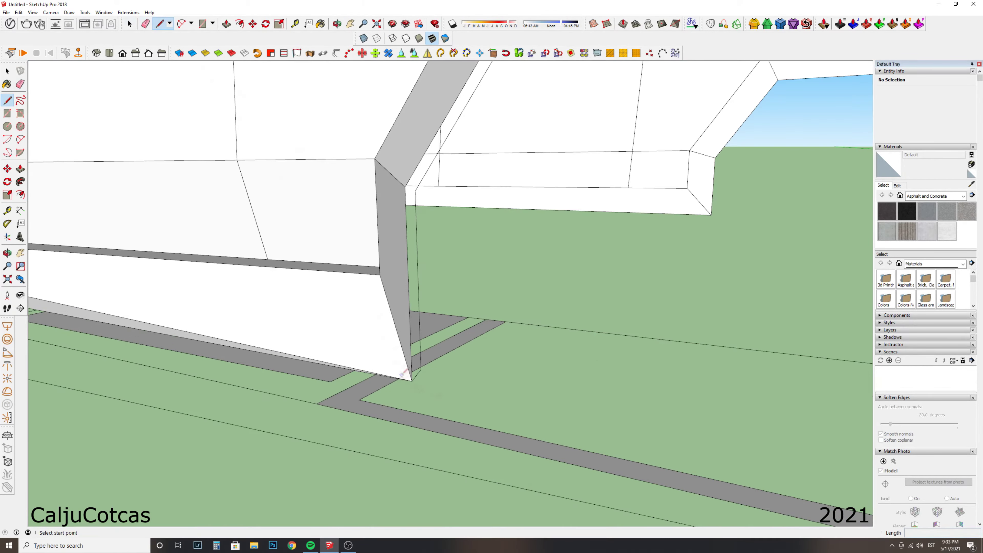
scroll(411, 177, down, 5)
scroll(411, 177, down, 3)
mouse_move(411, 177)
middle_down()
mouse_move(315, 237)
mouse_move(599, 362)
middle_up()
scroll(599, 362, up, 5)
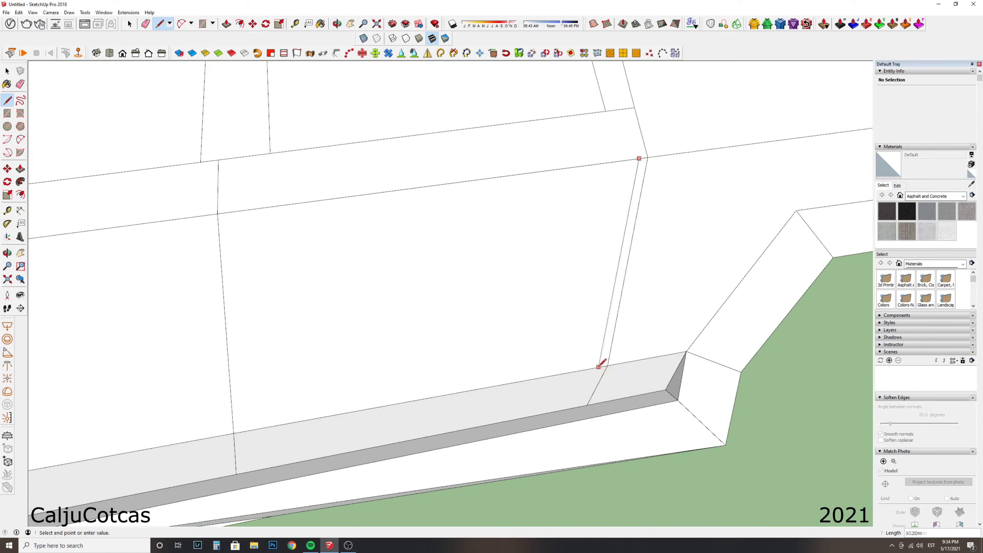
scroll(645, 166, up, 3)
click(645, 165)
Finish the vertical edge dividing the lower side panel from a low view.
scroll(414, 195, down, 3)
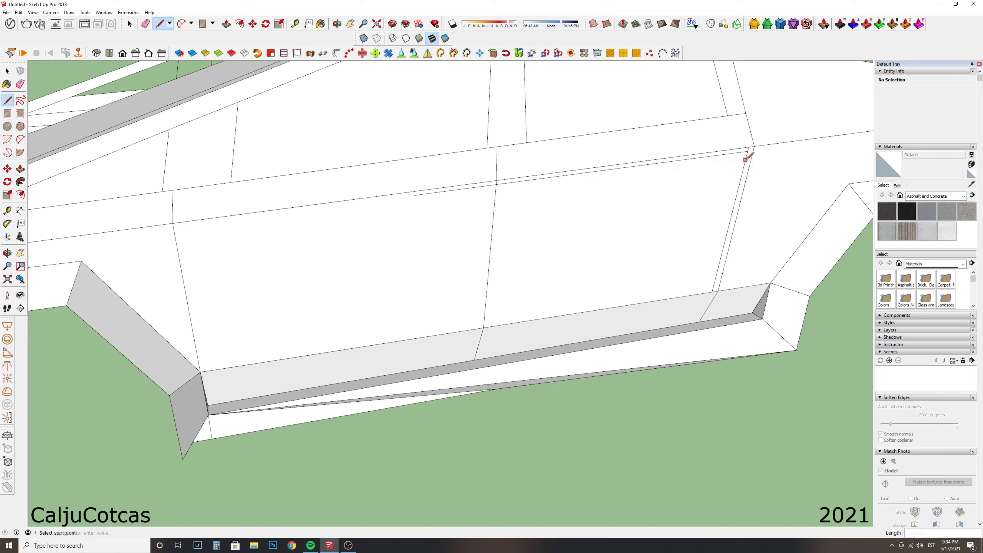
scroll(394, 204, down, 3)
scroll(498, 193, up, 3)
scroll(340, 263, down, 5)
mouse_move(340, 263)
middle_down()
mouse_move(348, 148)
mouse_move(516, 203)
middle_up()
scroll(515, 203, up, 3)
scroll(516, 204, up, 3)
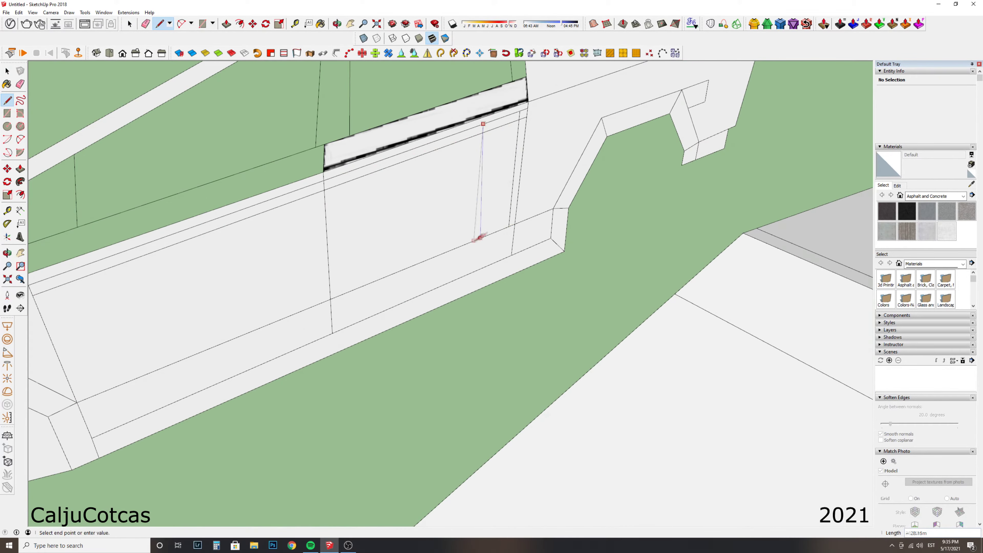
click(474, 240)
scroll(474, 240, up, 3)
scroll(446, 155, down, 3)
Erase the stray edges on the lower side panel and clear the selection.
key(e)
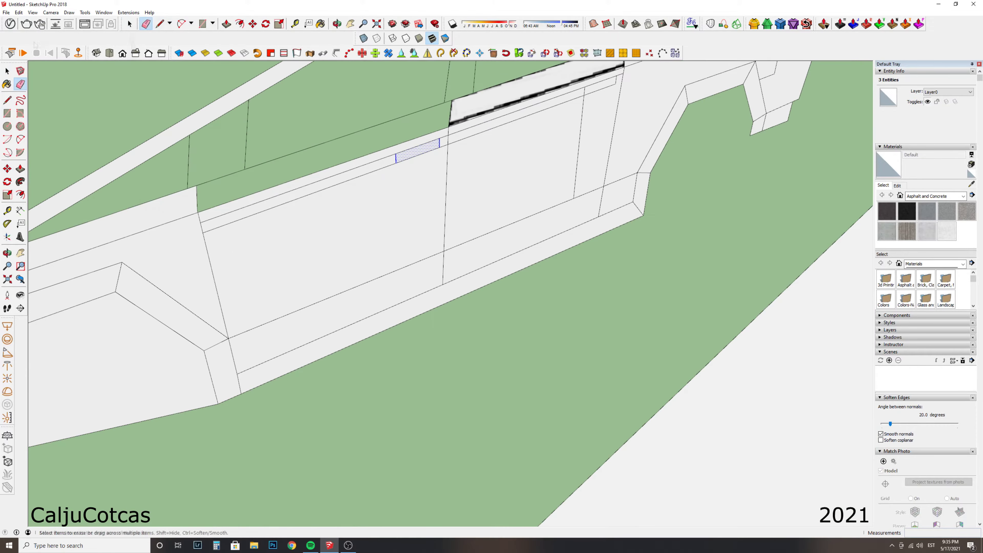
key(space)
scroll(446, 232, down, 5)
drag(752, 250, 798, 284)
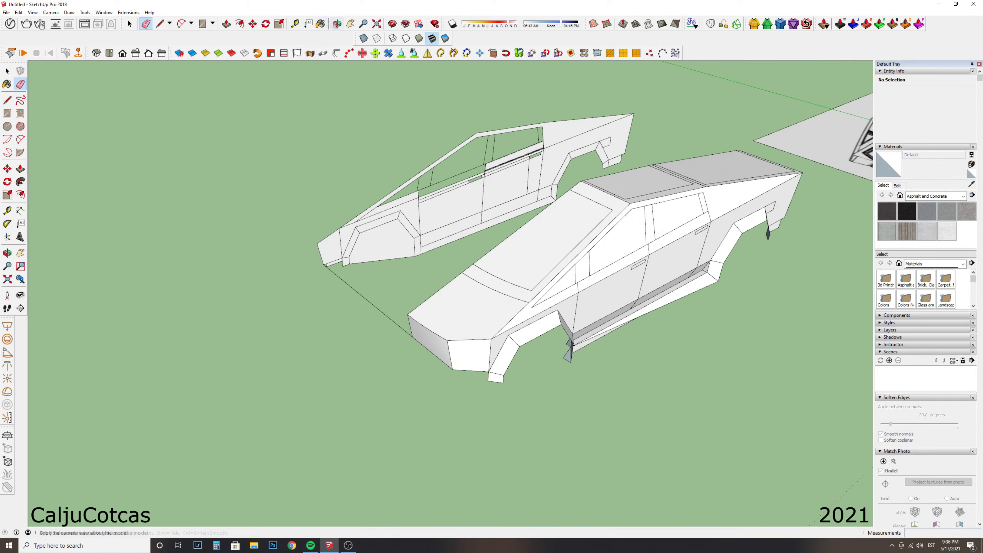
Orbit around to a view of the car's lower sill edge, cycling Line and Eraser.
click(337, 24)
drag(464, 271, 542, 279)
scroll(542, 279, up, 5)
scroll(639, 280, down, 5)
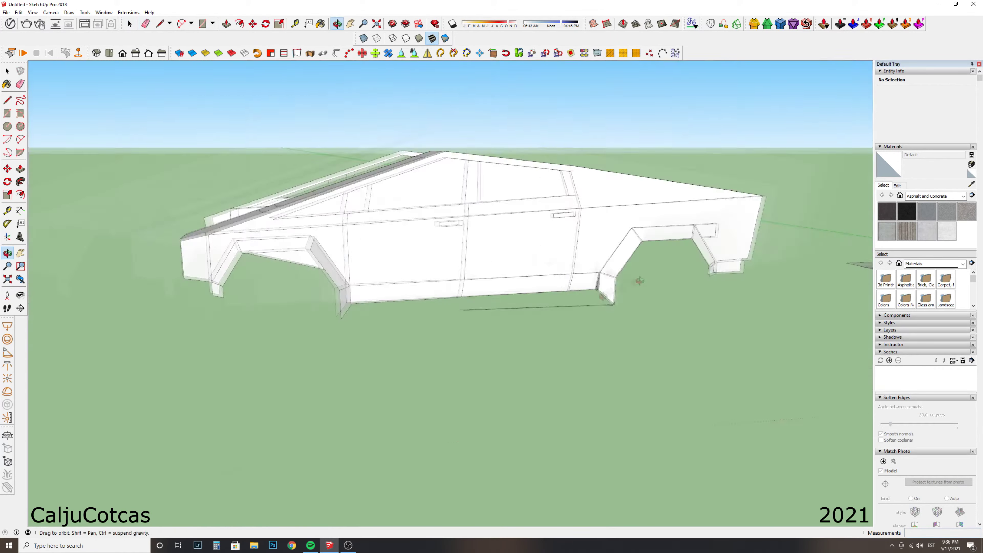
scroll(604, 295, up, 6)
key(l)
scroll(345, 114, down, 5)
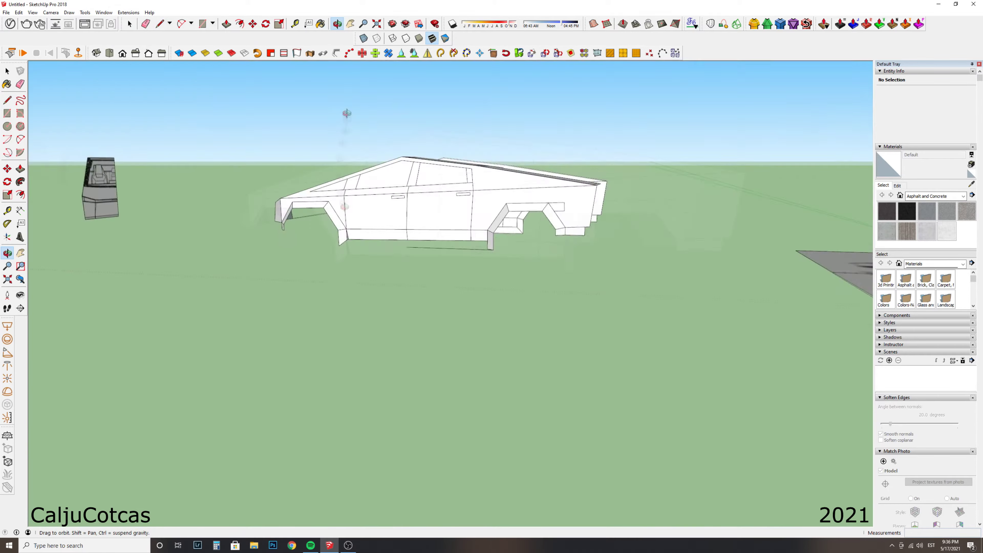
scroll(345, 115, up, 5)
scroll(345, 116, down, 4)
scroll(345, 116, up, 4)
key(e)
key(o)
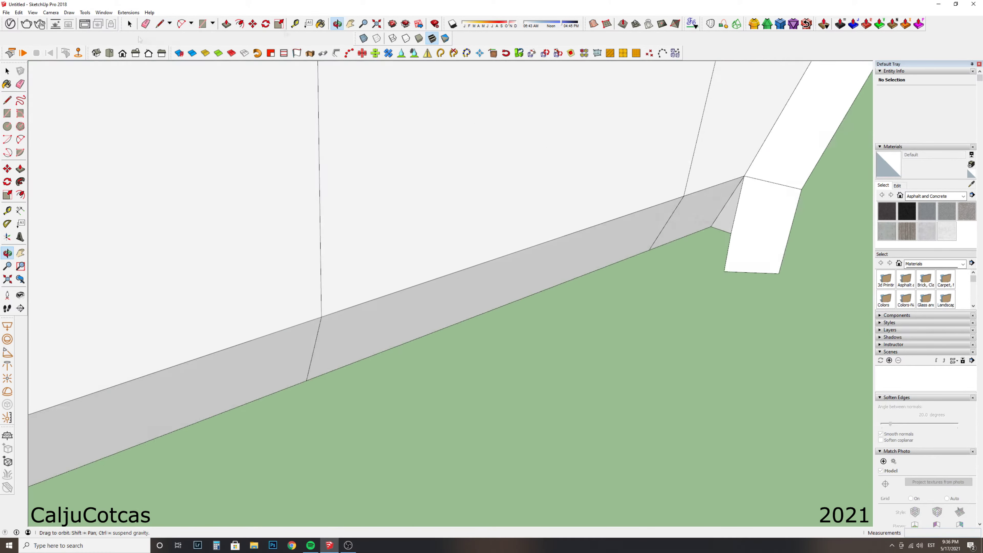
middle_drag(263, 213, 193, 180)
Reverse the lower sill face so it points outward.
key(space)
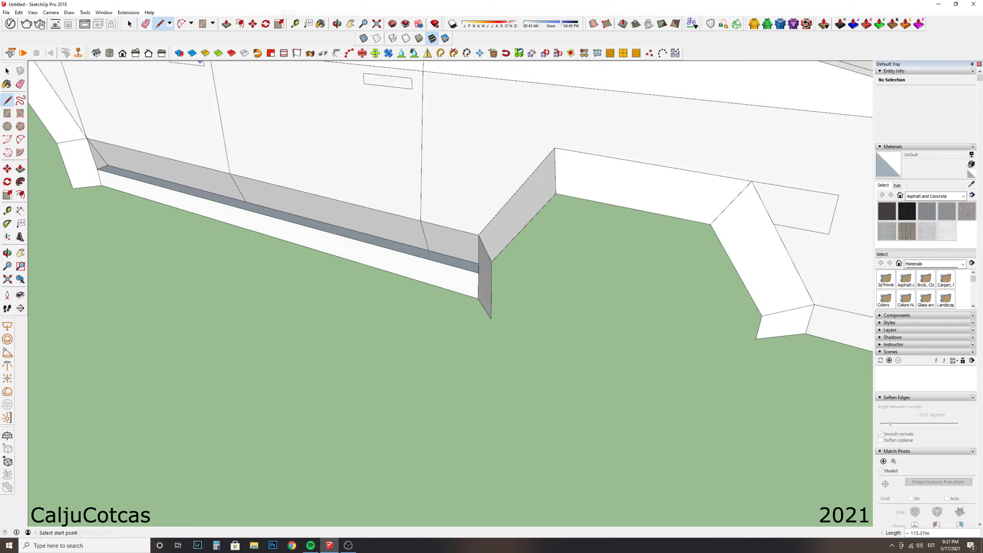
right_click(513, 223)
click(534, 302)
scroll(598, 300, down, 5)
scroll(294, 197, up, 6)
Start a line at the wheel arch corner, orbit below the car, then cancel it.
key(l)
click(274, 196)
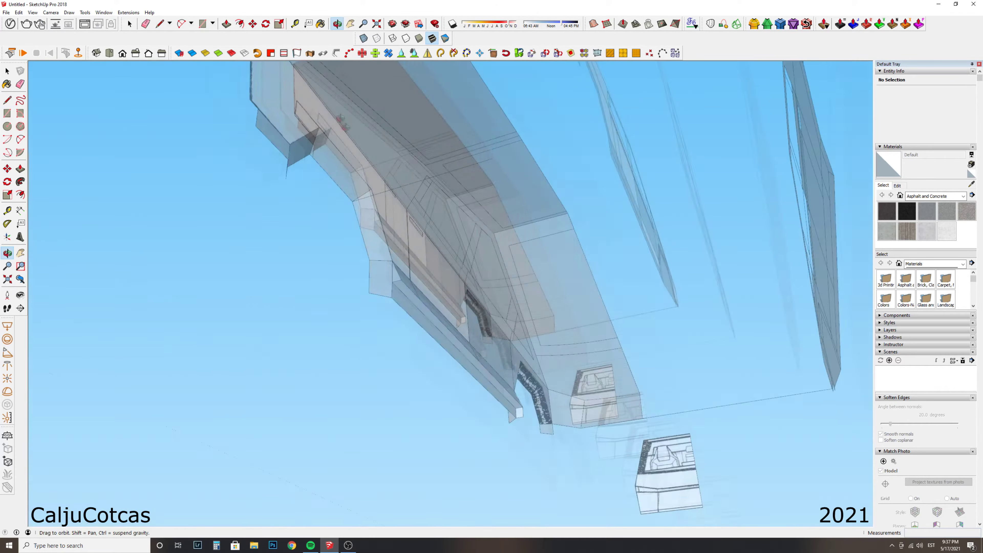
middle_drag(466, 196, 109, 203)
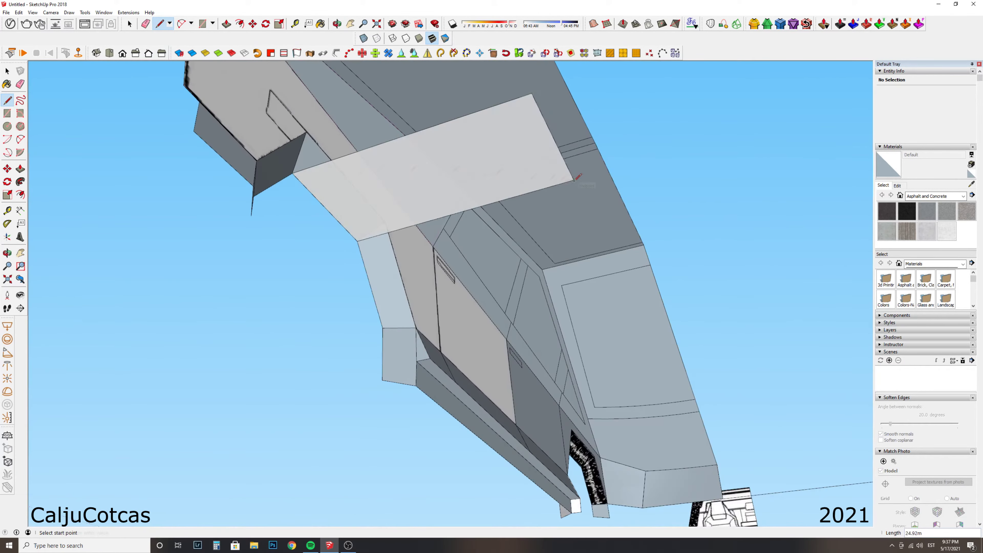
key(Escape)
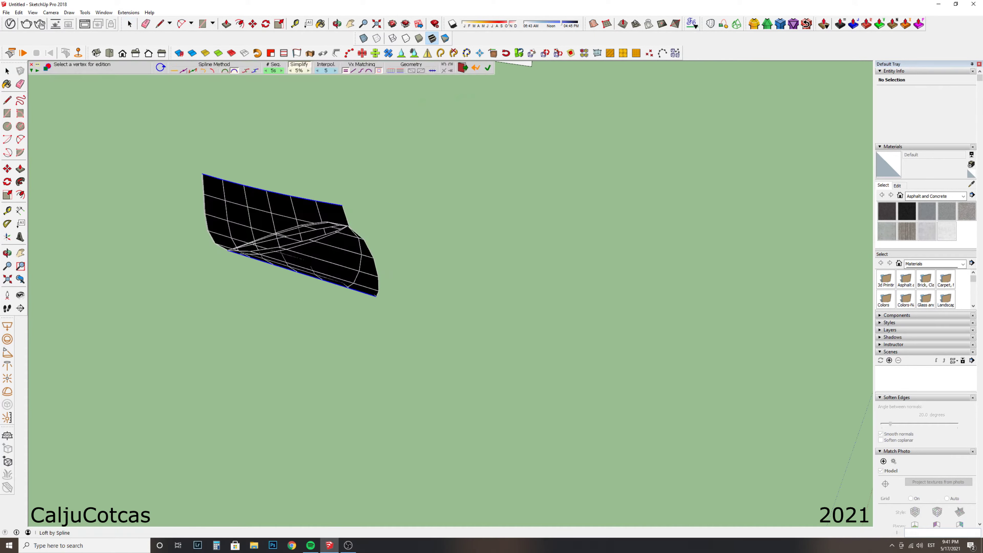
Zoom around the two joined quadrilateral outlines being drawn on the ground below the truck.
scroll(387, 349, up, 5)
scroll(349, 294, down, 5)
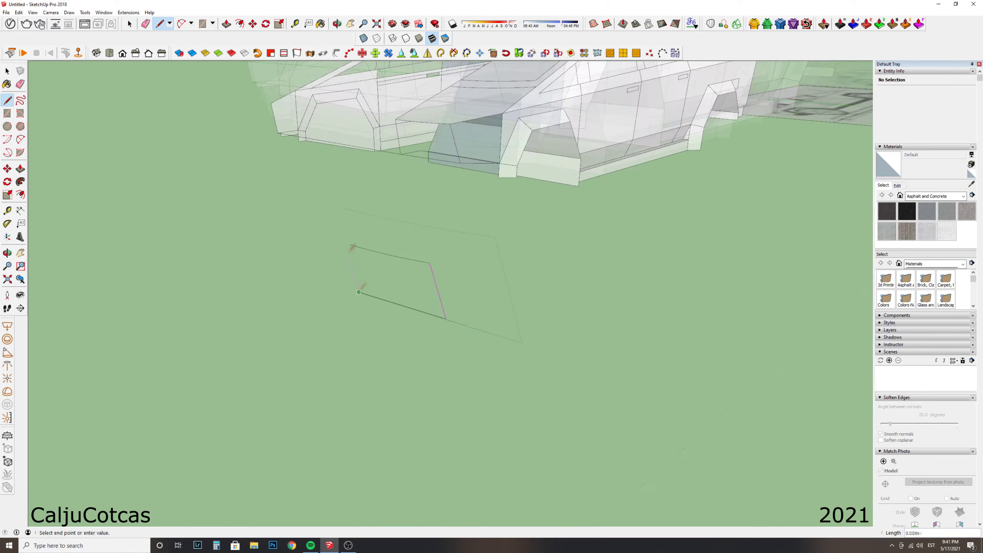
scroll(368, 347, up, 2)
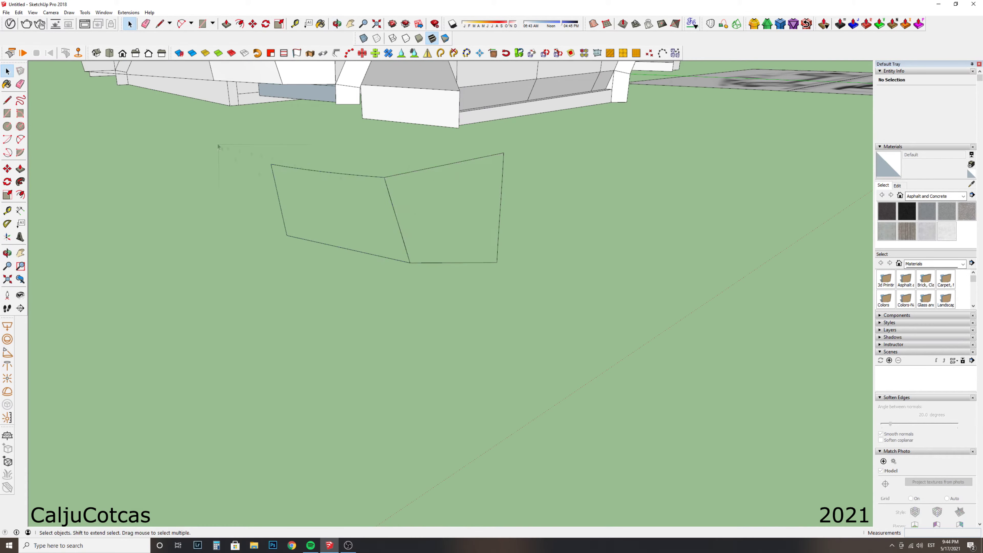
Exit the loft and orbit in beneath the truck's front corner.
scroll(335, 240, up, 3)
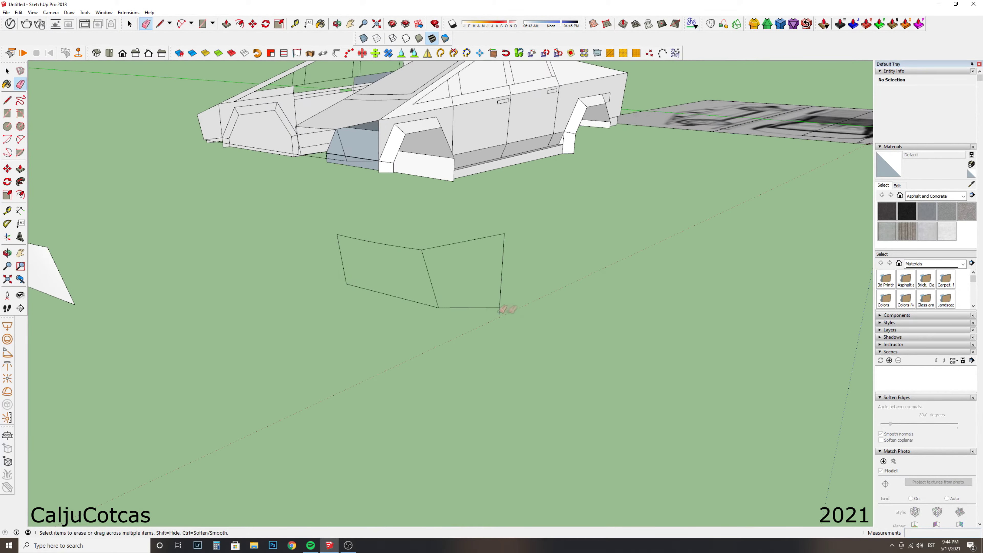
key(space)
scroll(407, 230, up, 4)
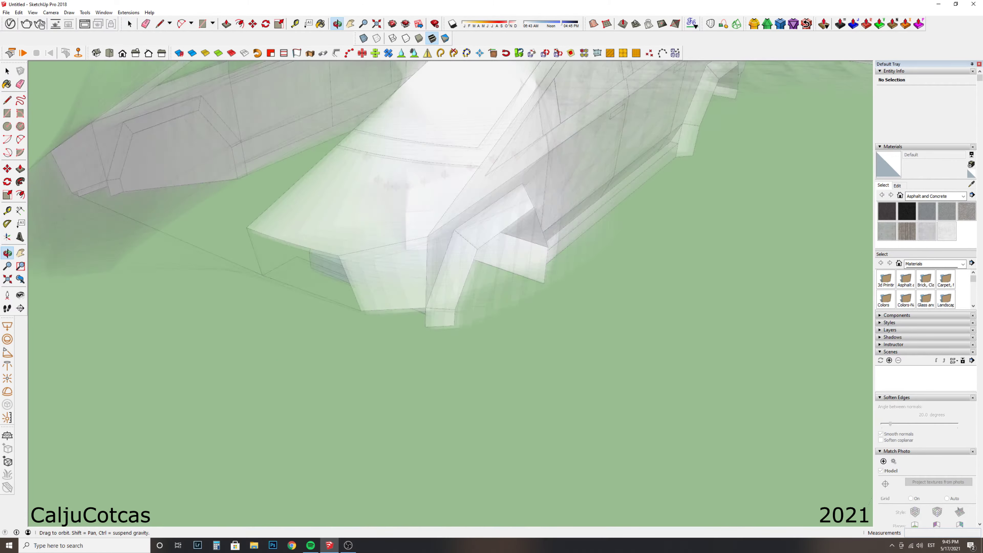
click(334, 25)
scroll(327, 233, up, 3)
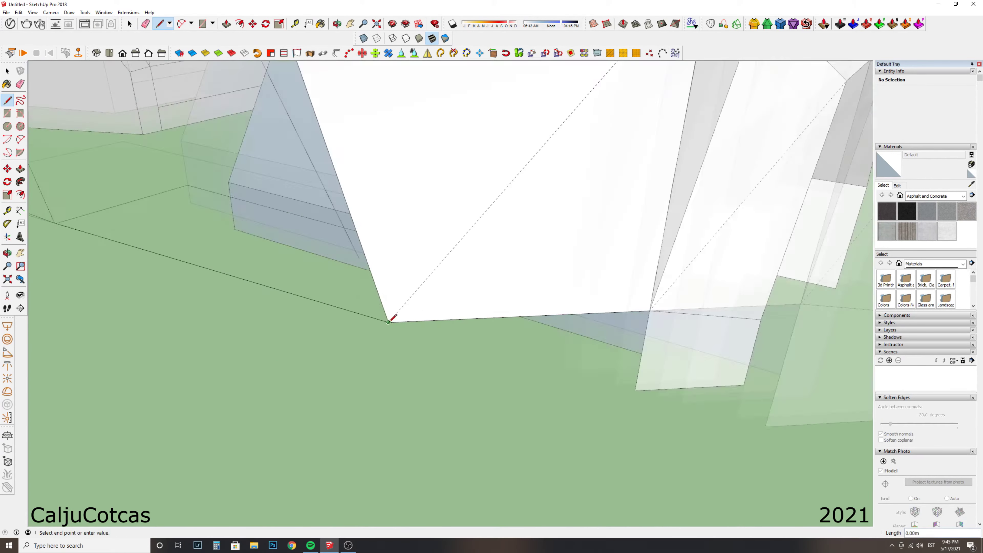
scroll(271, 175, up, 5)
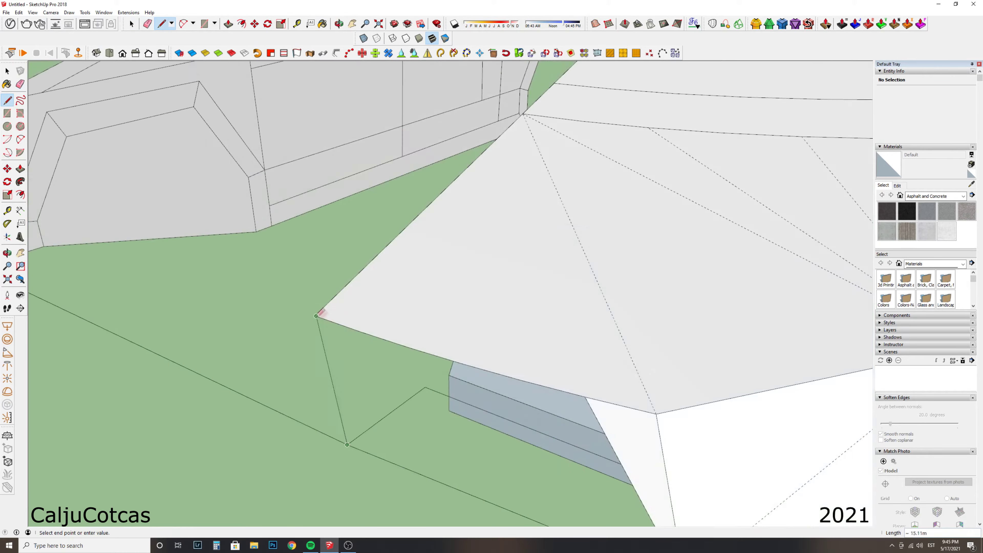
Draw edges from the panel's lower corner under the front corner, then start one at the front piece's ledge.
click(262, 197)
click(322, 426)
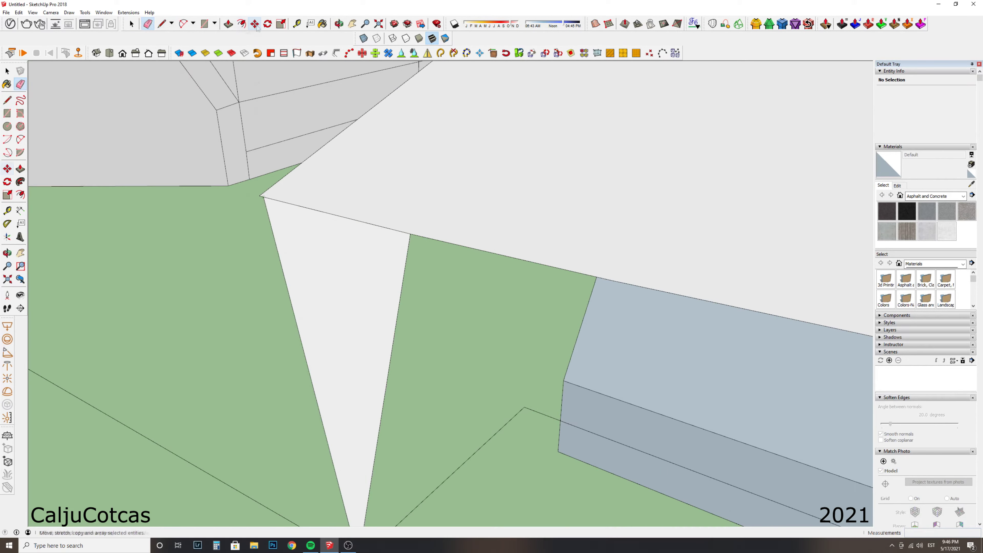
scroll(322, 426, down, 3)
scroll(210, 352, up, 4)
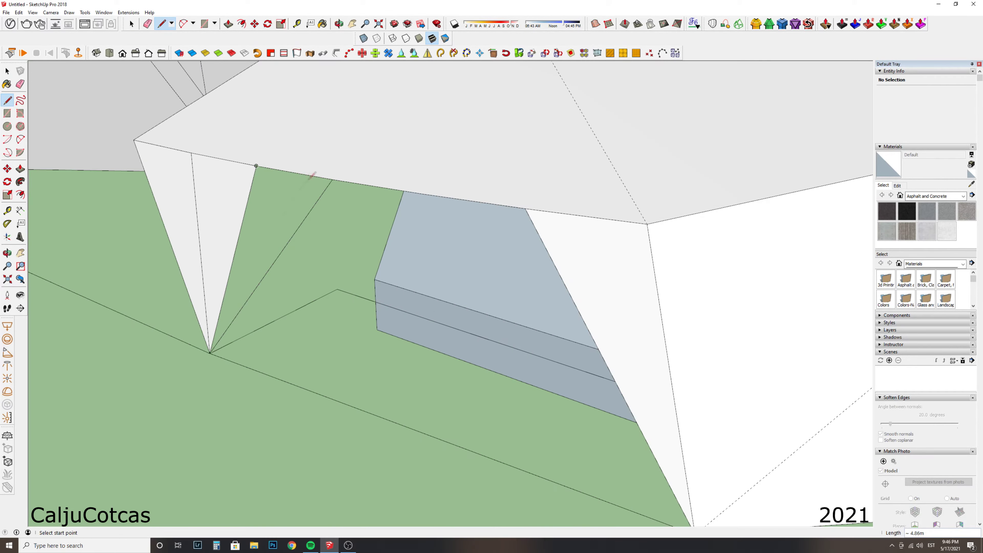
scroll(221, 426, up, 3)
click(224, 458)
scroll(223, 457, down, 2)
scroll(267, 302, down, 3)
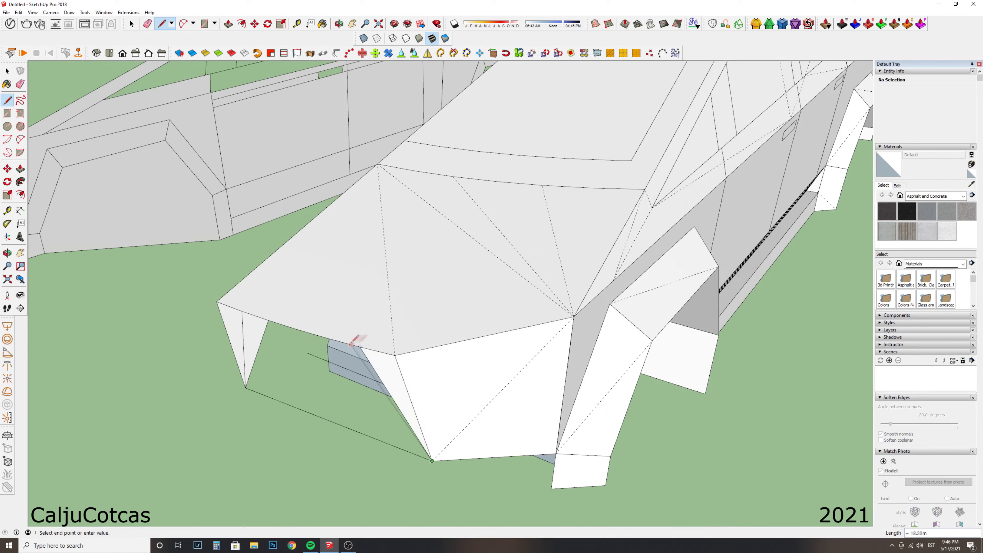
scroll(456, 270, down, 5)
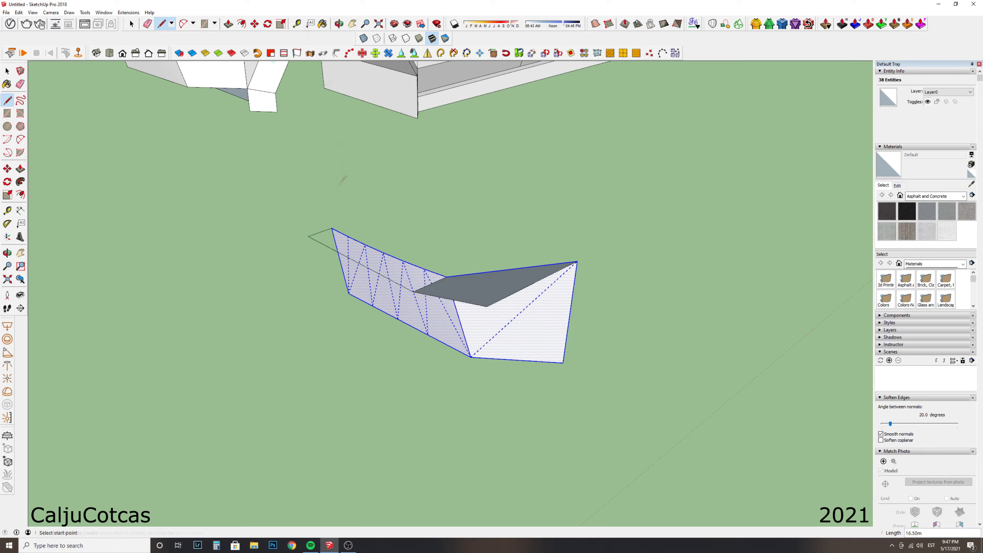
middle_drag(343, 179, 402, 187)
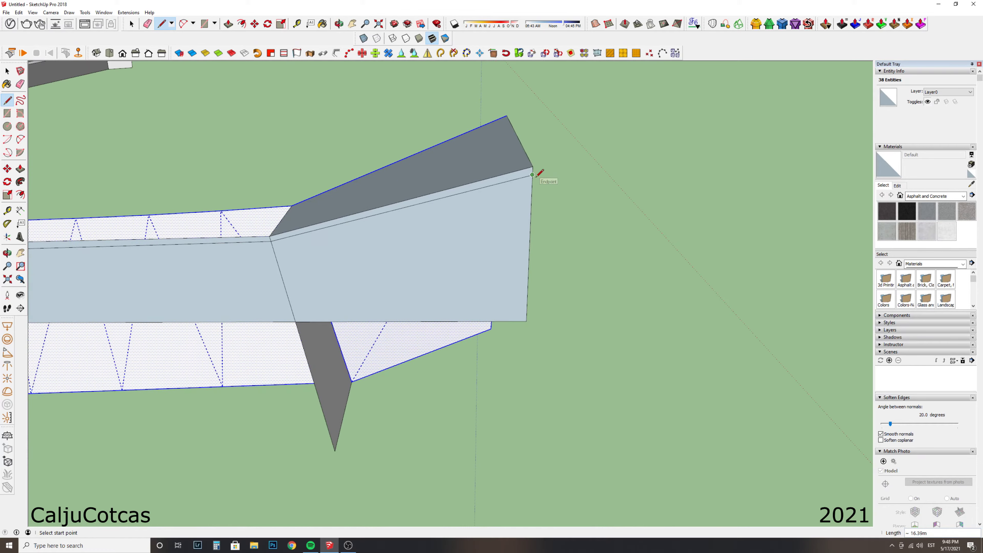
click(271, 242)
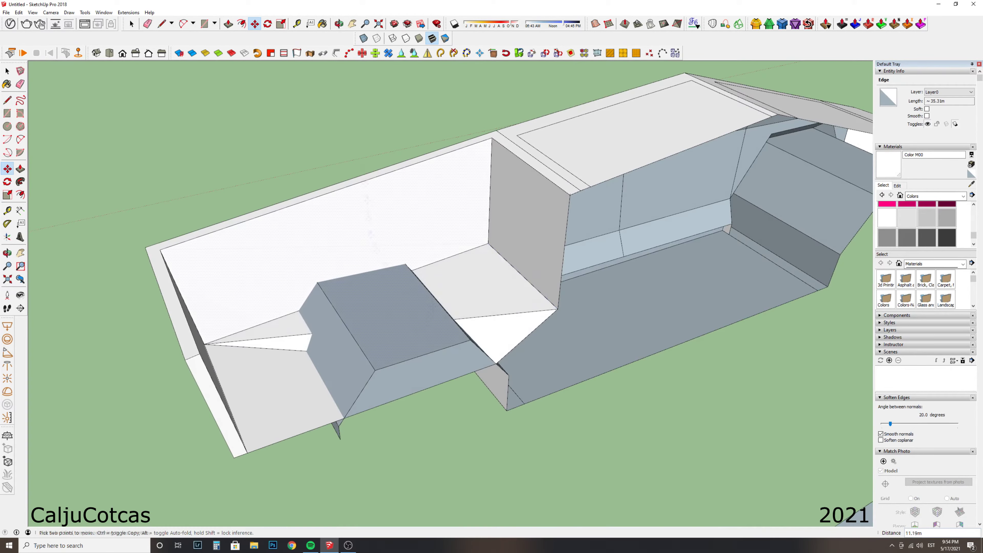
Switch to the Line tool to draw the faceted inner walls of the front wheel arch.
key(l)
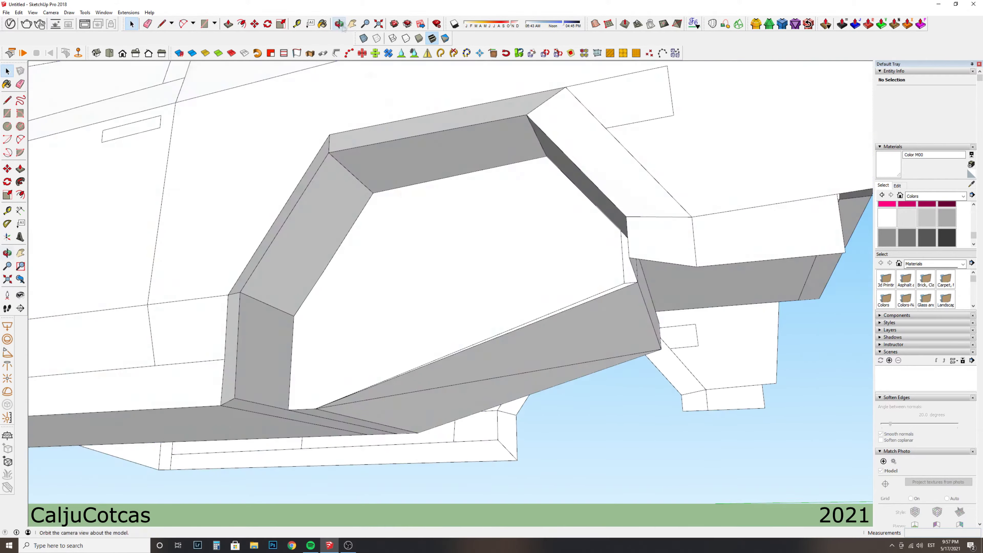
Orbit under the wheel arch and return to the Line tool to finish its faces.
click(339, 24)
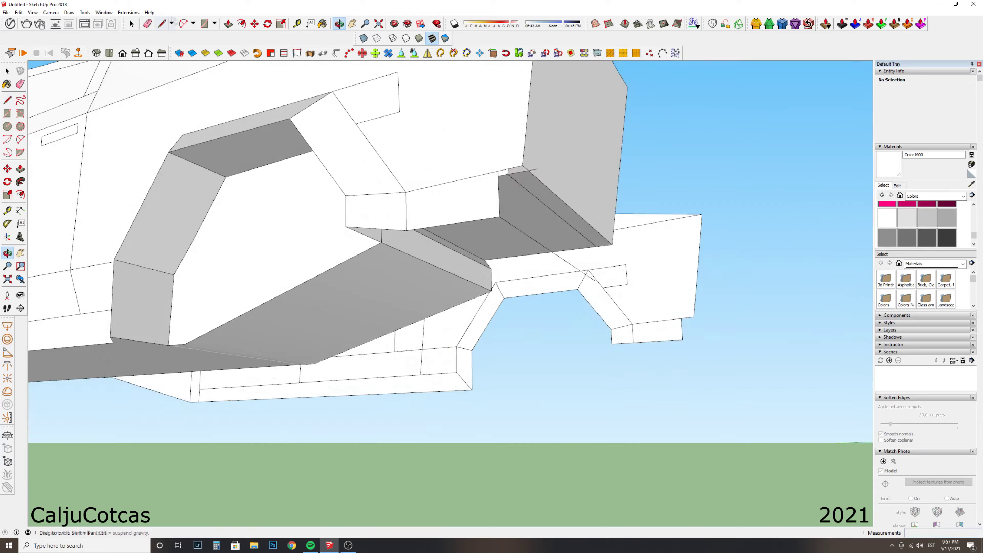
click(162, 23)
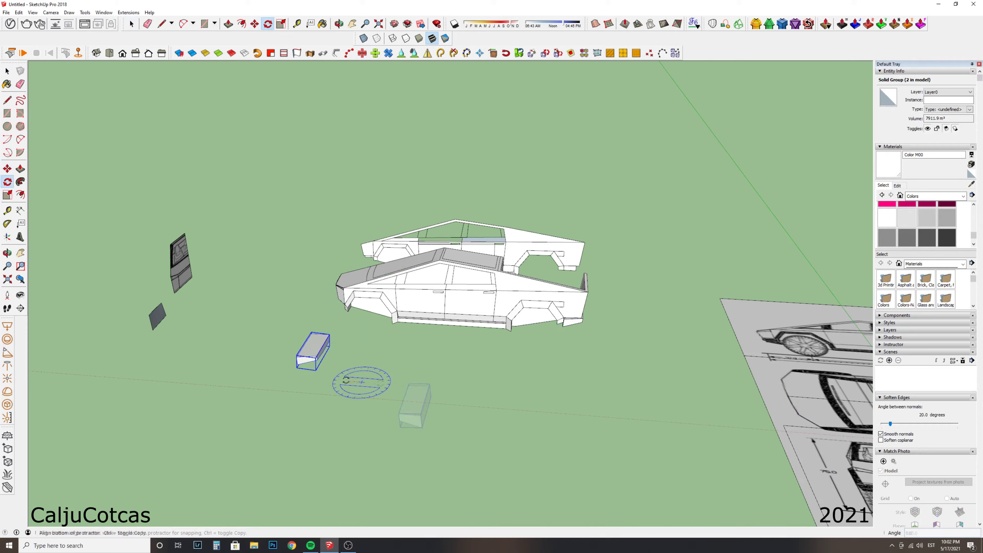
Flip the copied group along blue, scale it to 0.88, and seat it under the front bumper.
click(519, 312)
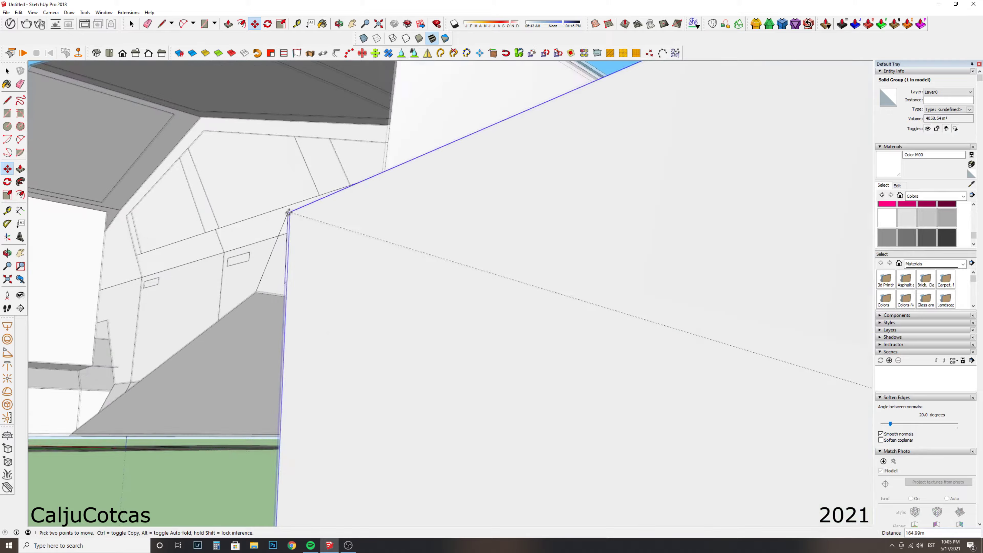
middle_drag(256, 282, 518, 384)
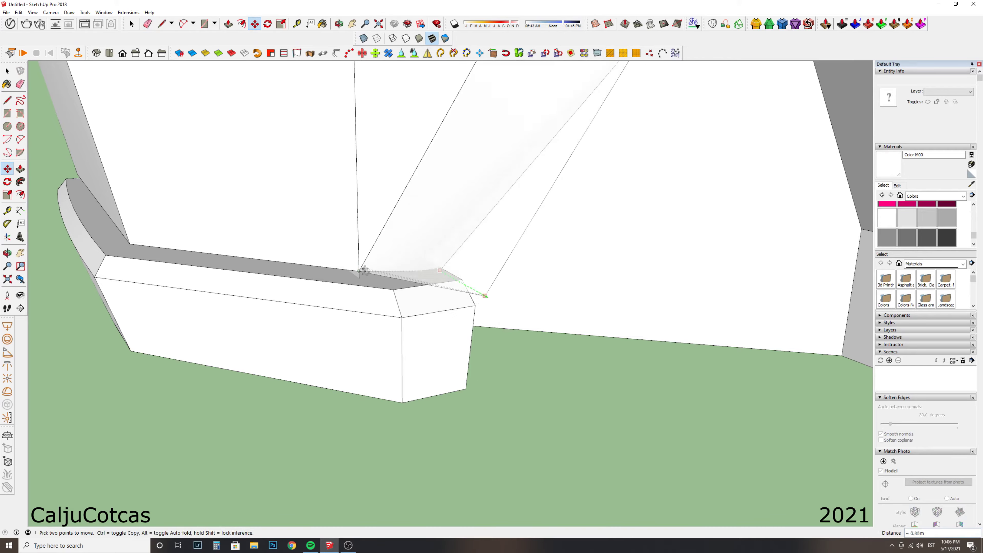
mouse_move(363, 270)
middle_down()
mouse_move(518, 348)
mouse_move(629, 304)
middle_up()
click(500, 351)
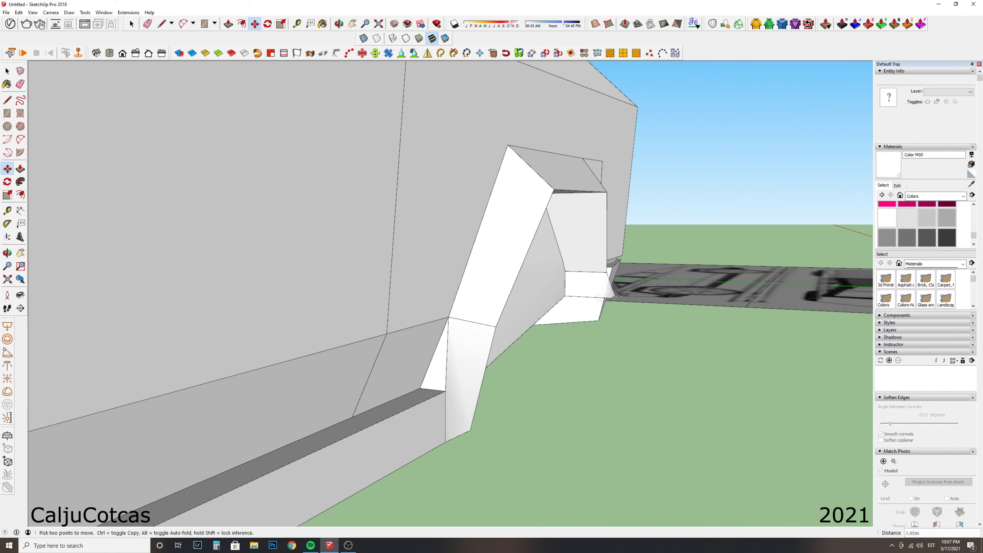
mouse_move(609, 301)
middle_down()
mouse_move(374, 318)
mouse_move(462, 337)
middle_up()
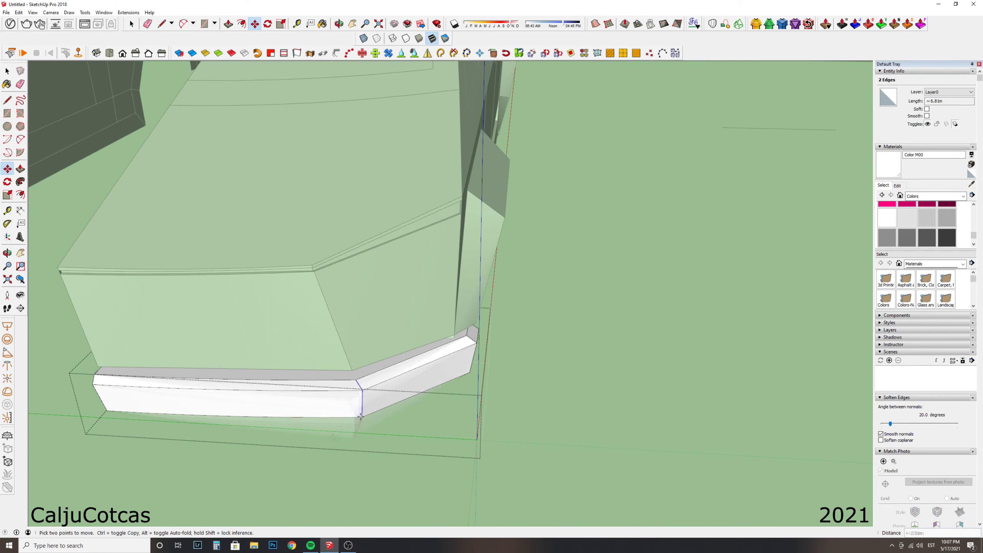
key(space)
key(shift+z)
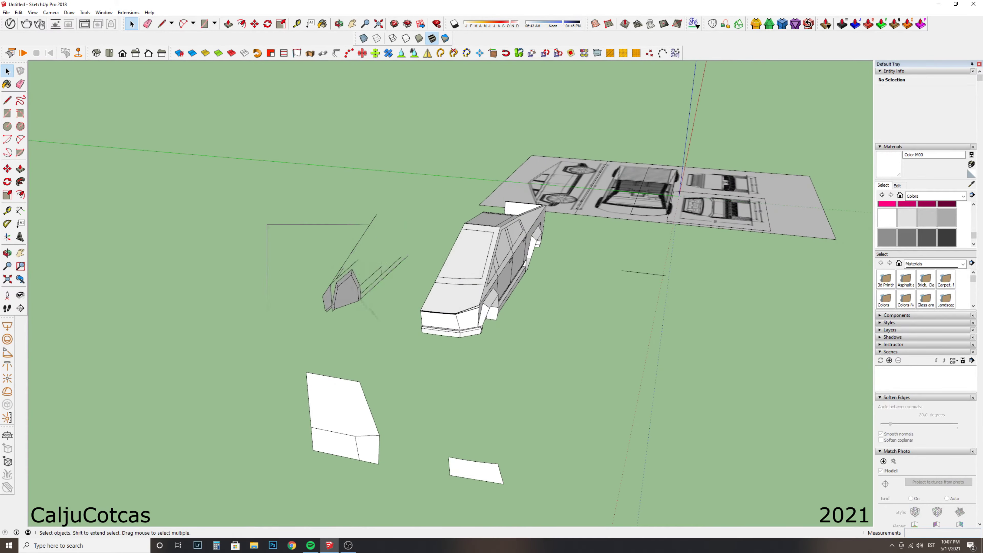
scroll(455, 260, up, 10)
Draw an octagonal hub on the reference wheel and offset its face into outer rings.
key(c)
click(456, 260)
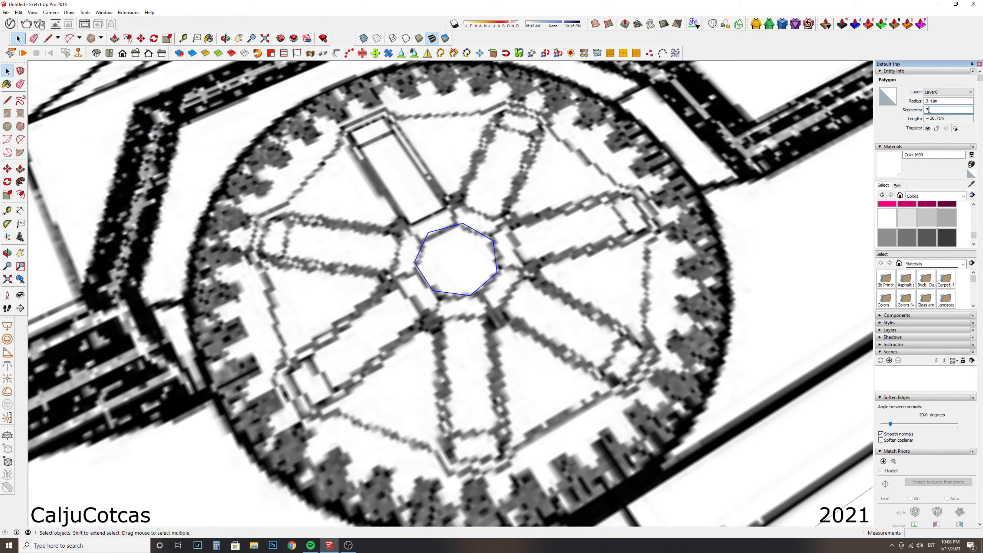
key(space)
scroll(519, 234, down, 5)
scroll(519, 151, up, 5)
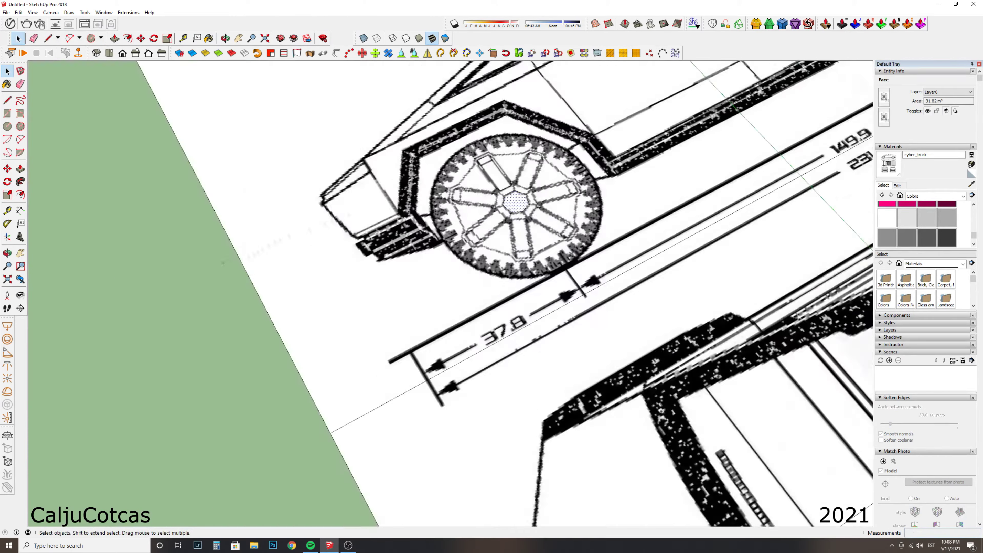
scroll(445, 162, up, 3)
scroll(503, 251, up, 3)
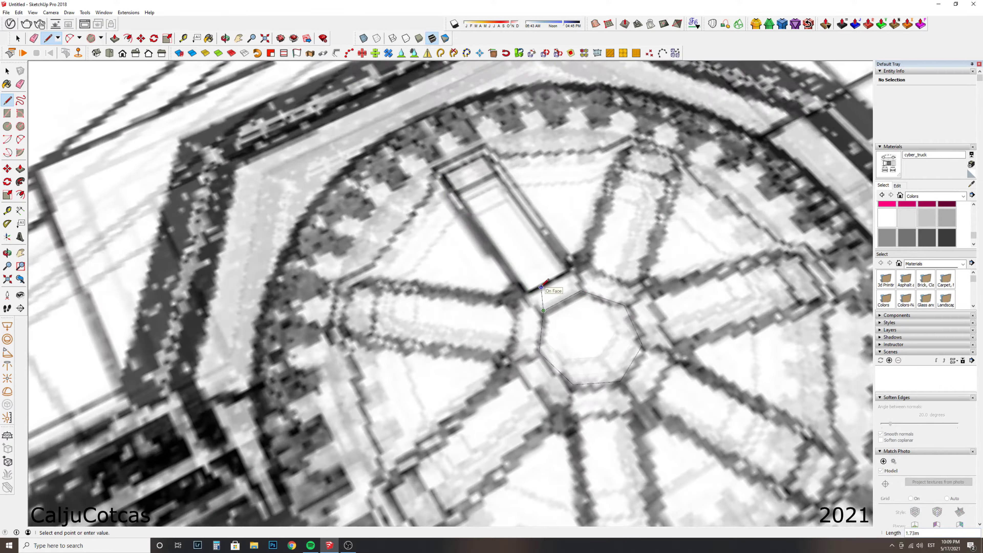
click(558, 325)
key(f)
scroll(390, 228, down, 2)
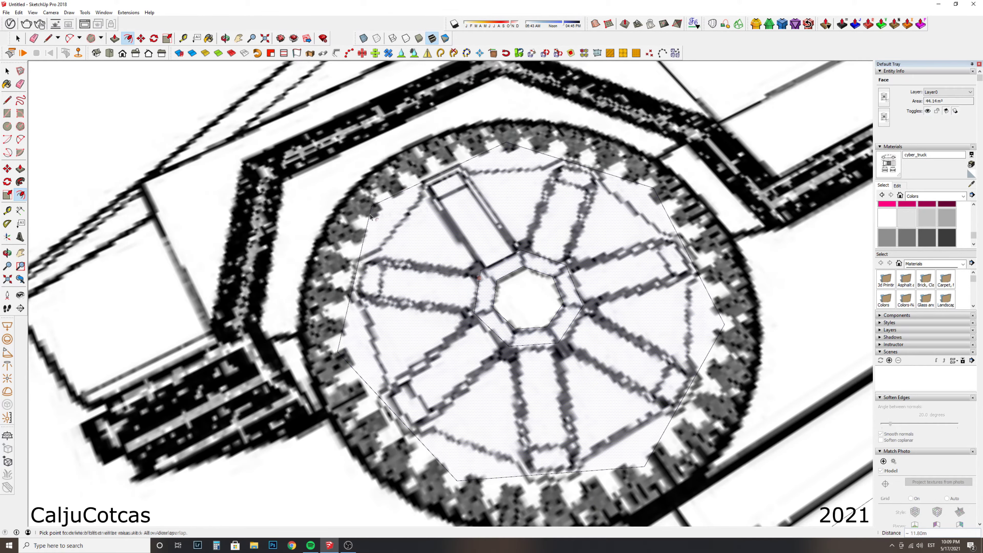
scroll(370, 217, up, 3)
scroll(503, 233, down, 4)
Draw the spoke outlines with lines from the hub.
key(l)
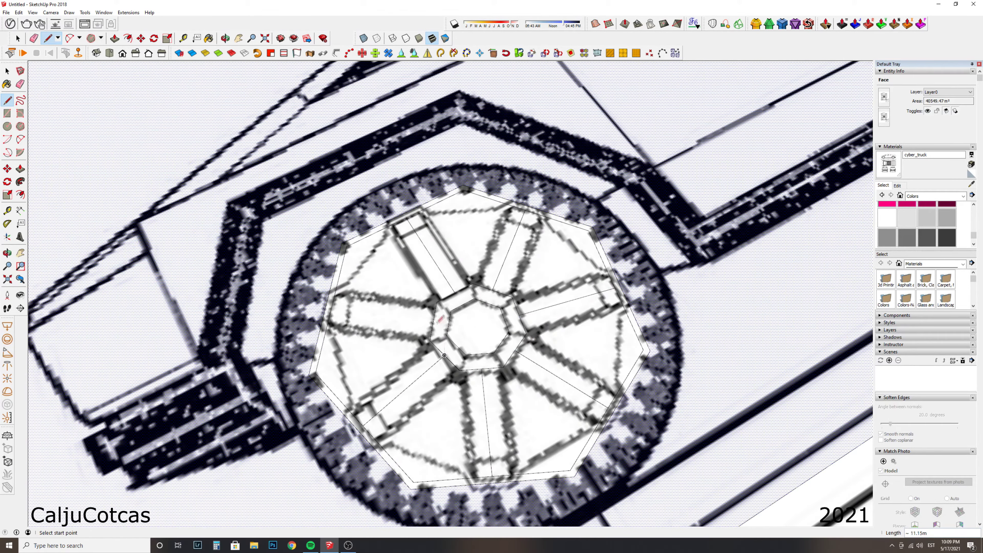
scroll(383, 301, up, 3)
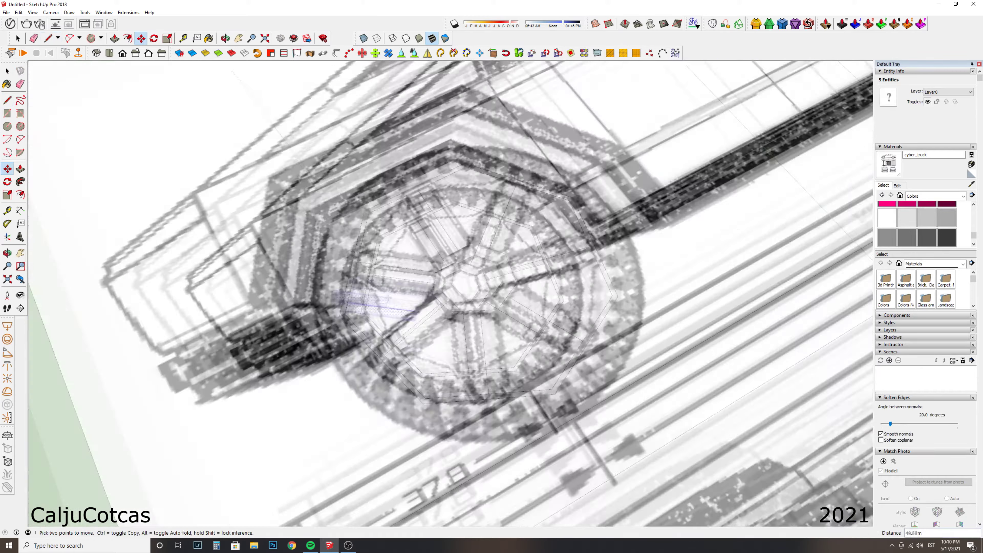
key(space)
scroll(490, 339, down, 2)
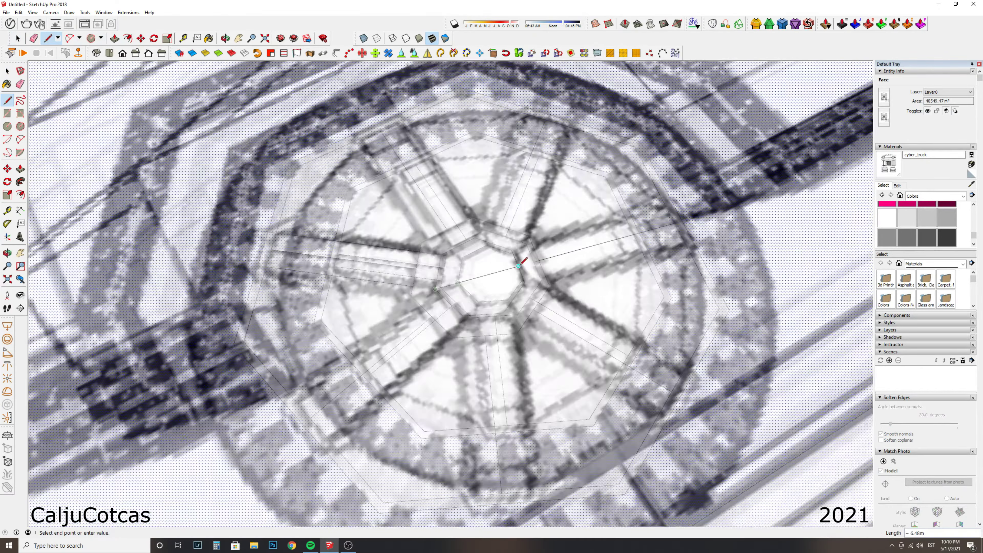
scroll(490, 339, up, 3)
scroll(489, 339, down, 4)
scroll(490, 339, down, 5)
Paste a copy of the spoke geometry onto the wheel and rotate it around the hub.
key(ctrl+v)
scroll(490, 339, up, 5)
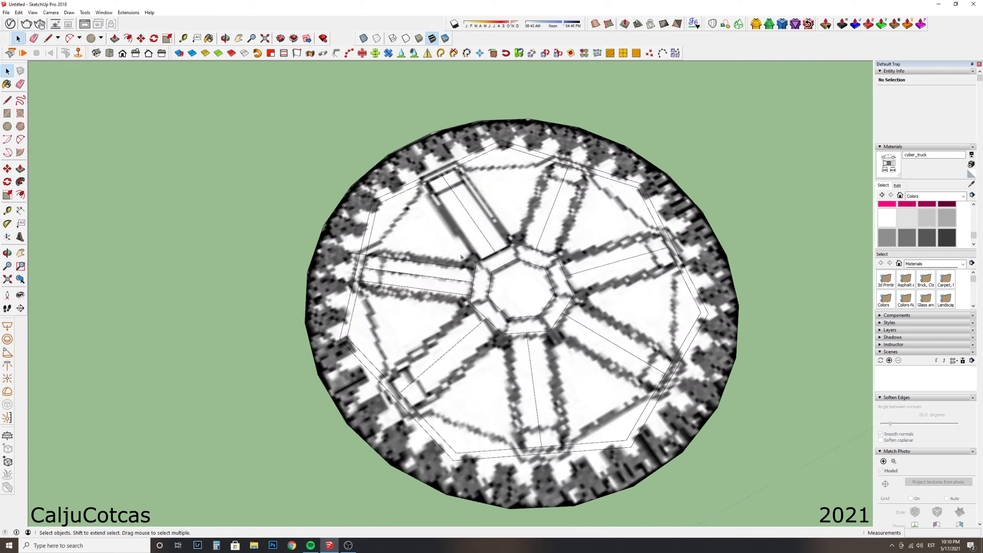
click(468, 238)
scroll(468, 239, up, 3)
key(q)
scroll(503, 271, down, 3)
scroll(576, 302, up, 3)
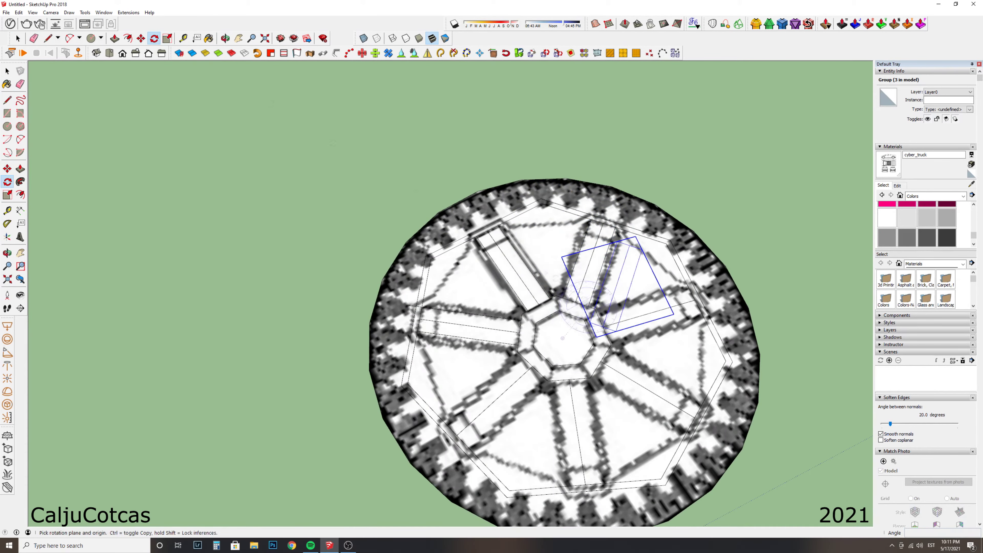
click(153, 38)
scroll(602, 296, up, 2)
scroll(580, 303, down, 2)
scroll(427, 244, up, 4)
Draw further spoke lines and bring up the spoke group's context menu.
key(l)
scroll(428, 244, up, 2)
scroll(428, 244, down, 3)
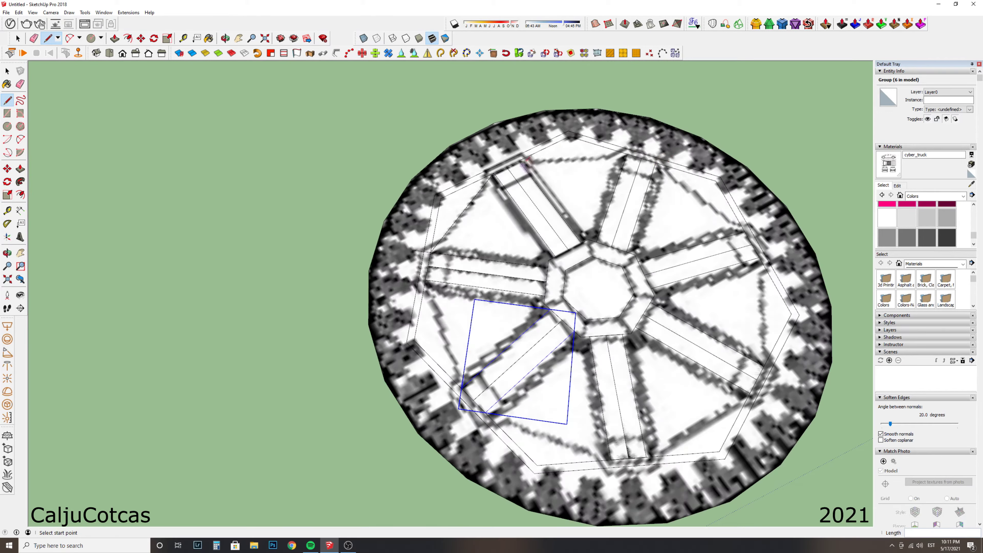
key(space)
right_click(579, 309)
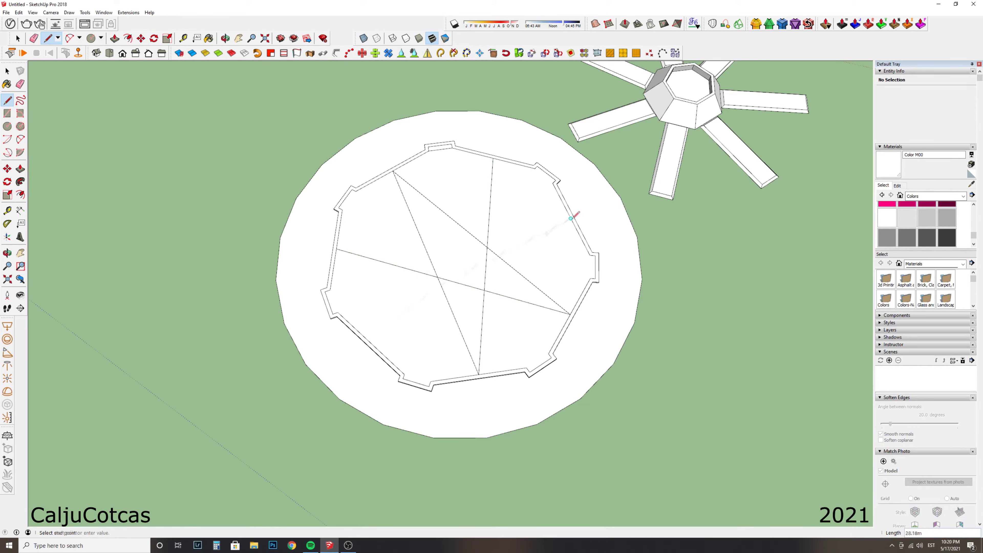
Draw radial lines linking the rim vertices to the ring's centre.
click(571, 219)
scroll(443, 237, up, 4)
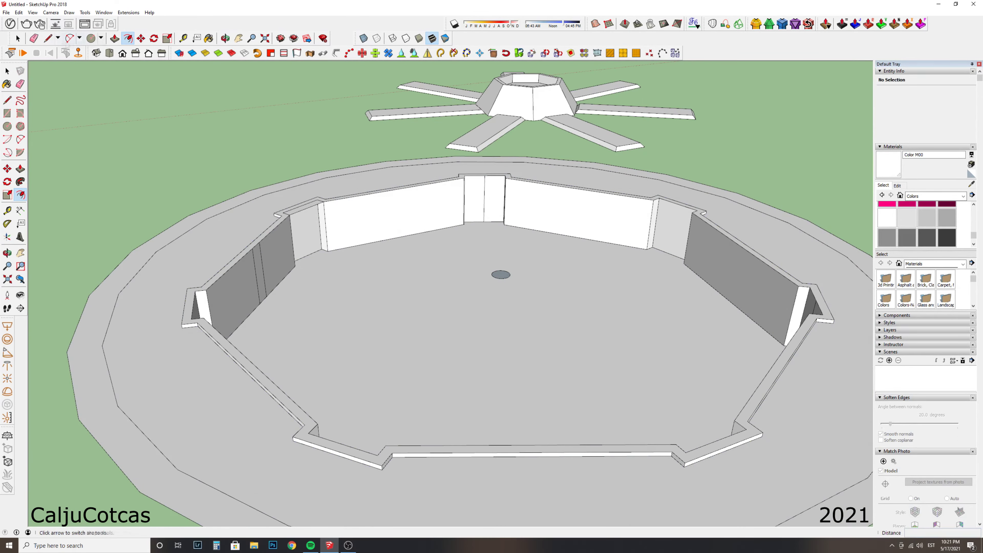
key(l)
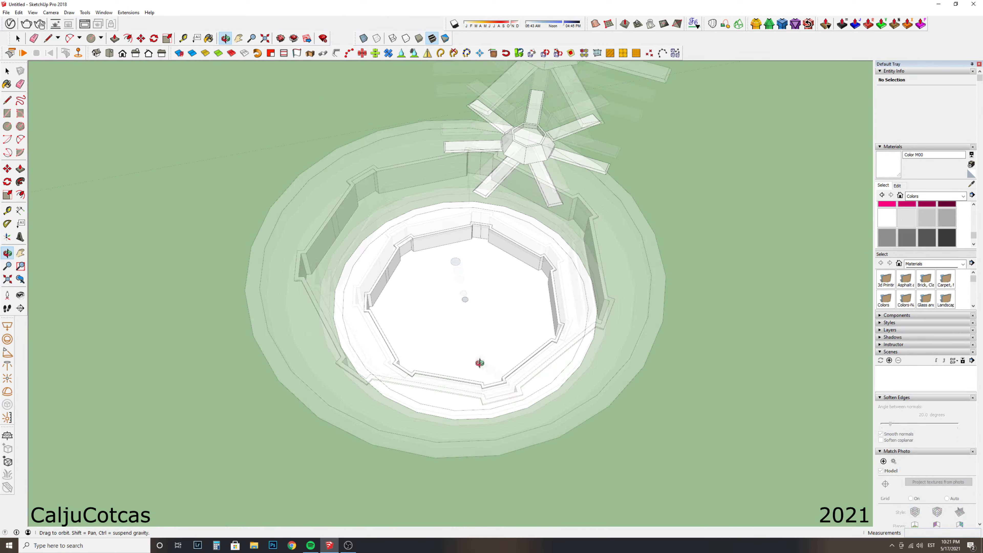
scroll(502, 333, up, 3)
scroll(367, 253, down, 3)
click(367, 253)
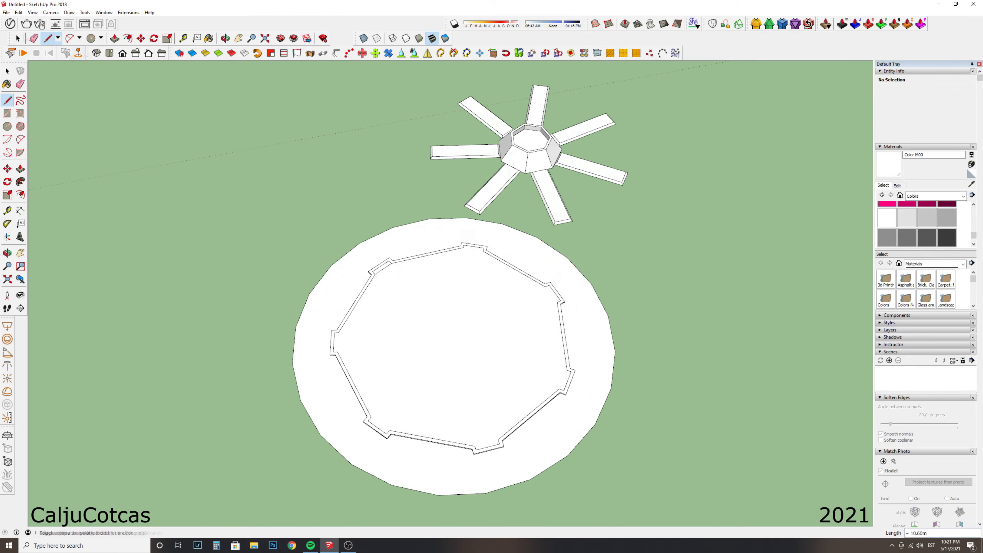
key(space)
scroll(444, 318, up, 3)
click(445, 363)
scroll(445, 364, down, 2)
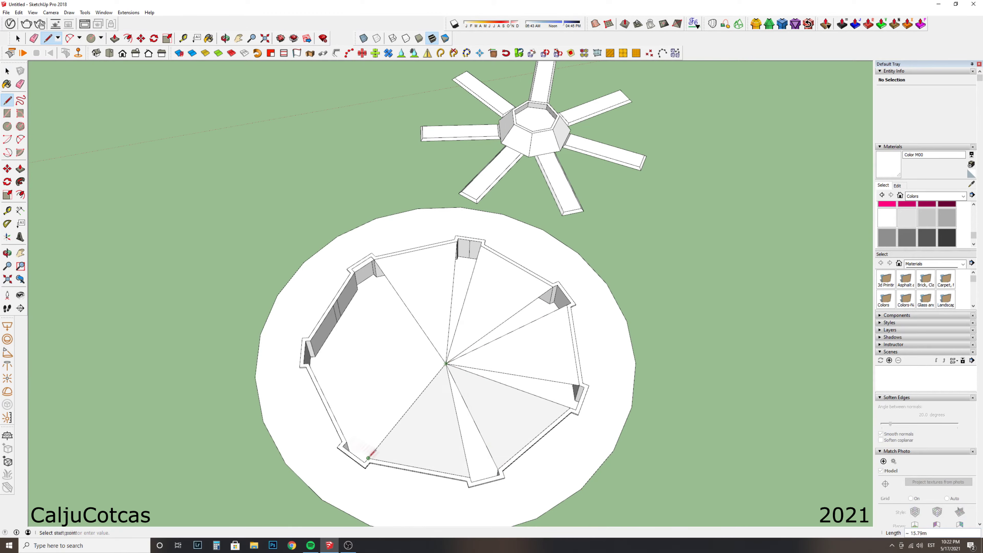
click(310, 340)
scroll(310, 341, down, 3)
Move the hub-and-spokes star group so it sits centred on the rim ring.
click(274, 248)
right_click(509, 192)
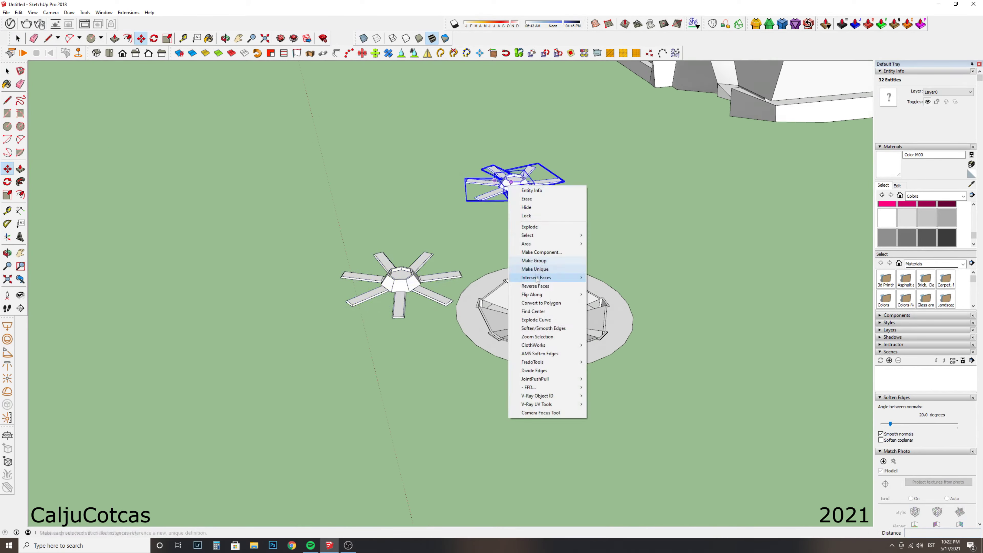
key(m)
click(540, 392)
key(space)
scroll(465, 310, down, 3)
scroll(372, 223, up, 3)
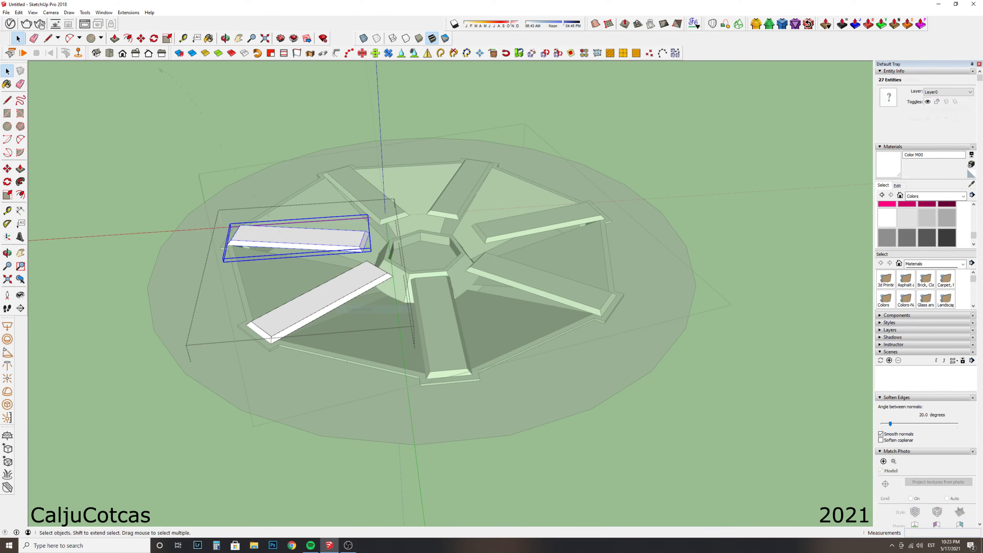
drag(460, 341, 417, 290)
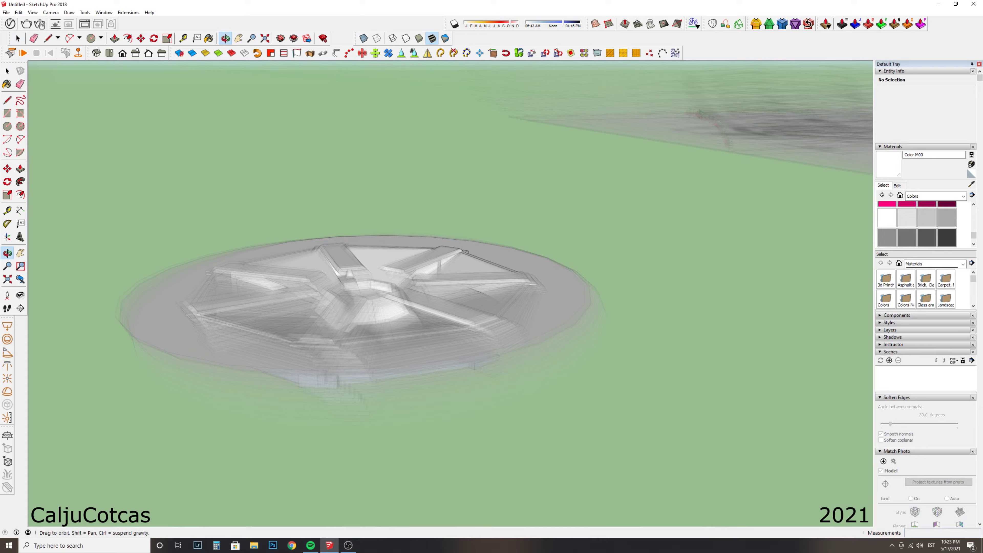
Thicken the spoke strip, erase stray edges and make the strip a group.
scroll(417, 289, up, 3)
key(space)
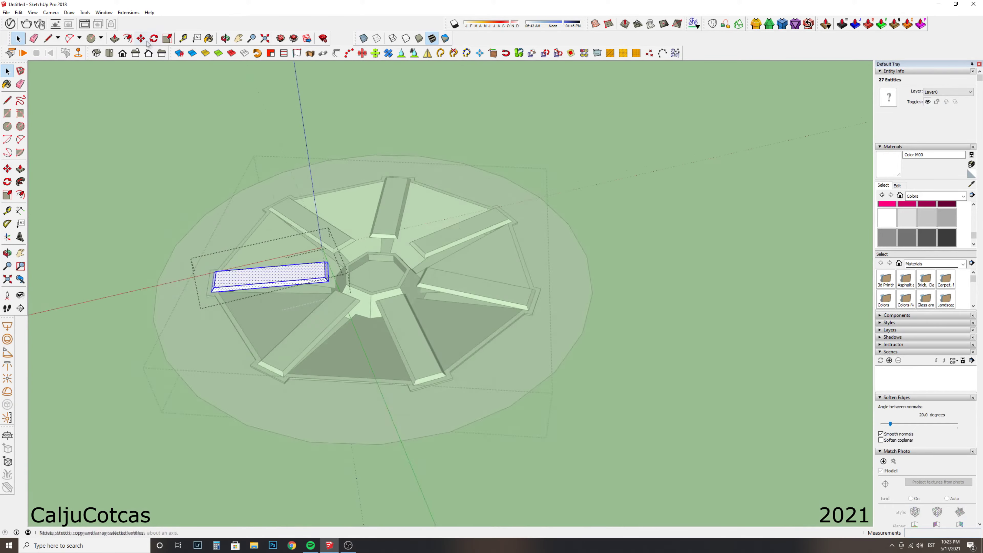
key(l)
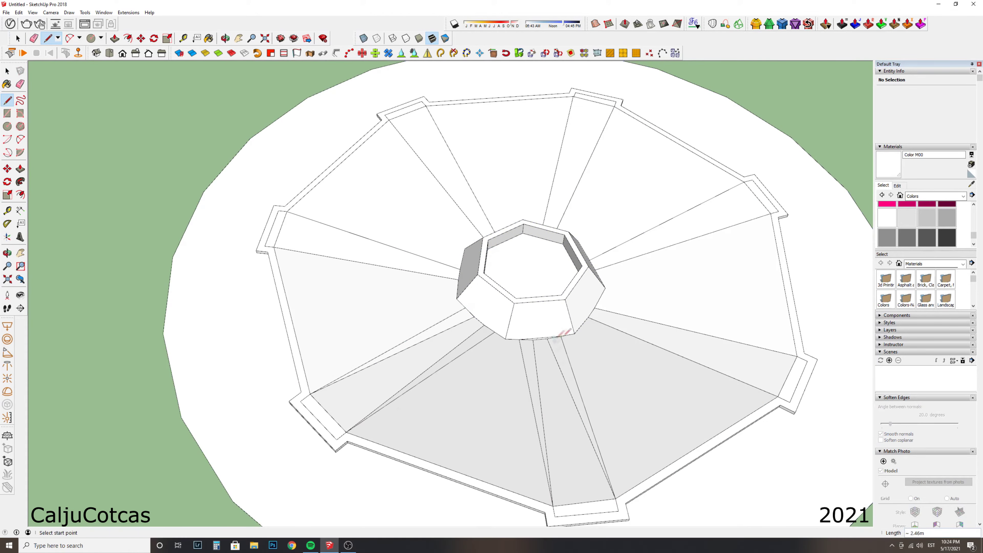
shift+middle_drag(564, 333, 460, 310)
key(e)
click(470, 326)
scroll(470, 326, down, 5)
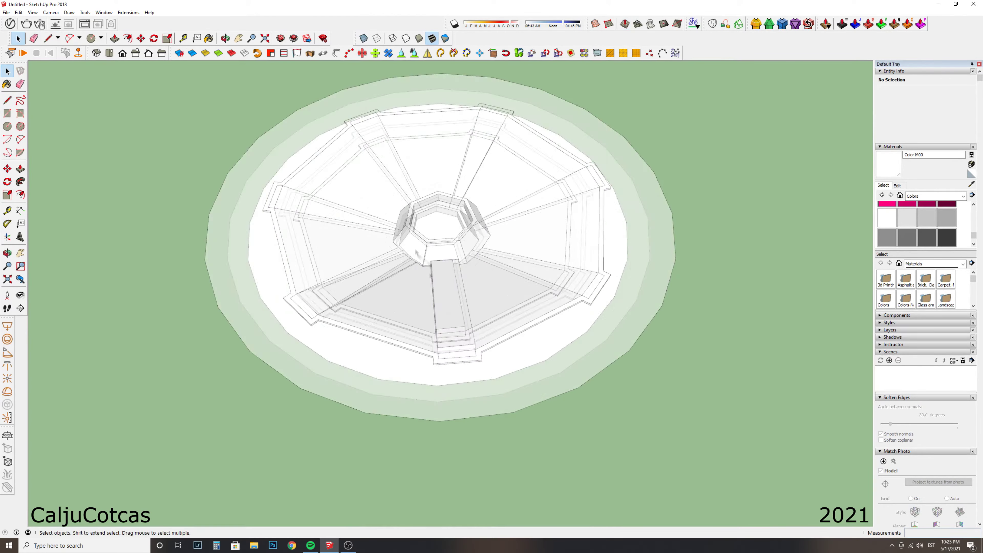
key(m)
key(e)
scroll(273, 352, up, 3)
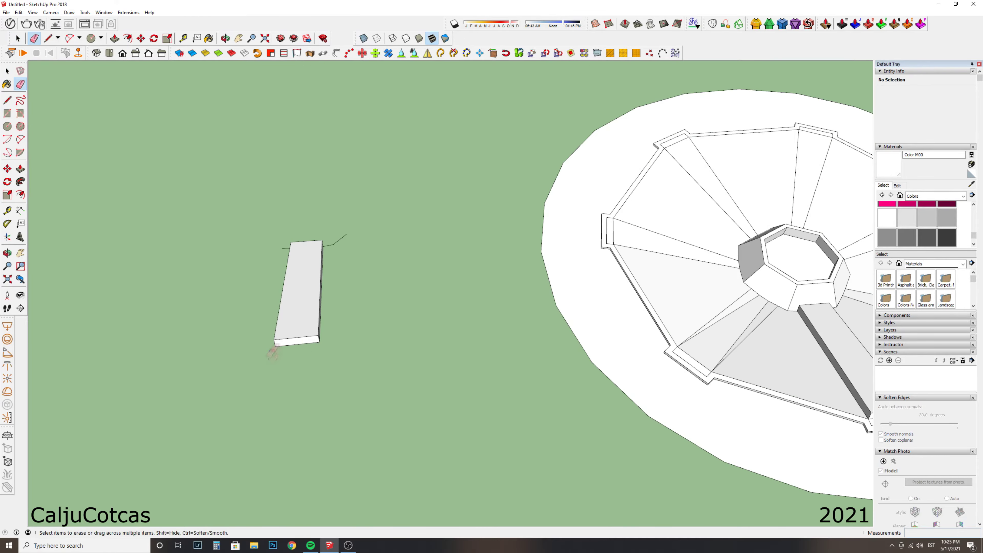
click(351, 367)
Rotate the spoke strip group and move-copy a spoke around the hub.
key(m)
scroll(340, 247, up, 10)
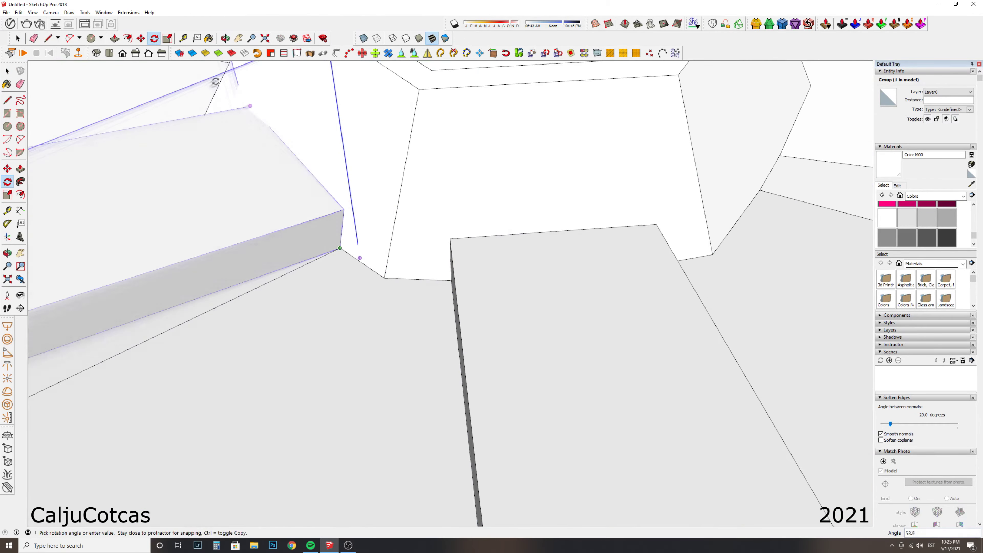
click(215, 82)
scroll(216, 82, down, 10)
scroll(372, 199, up, 6)
scroll(379, 206, down, 8)
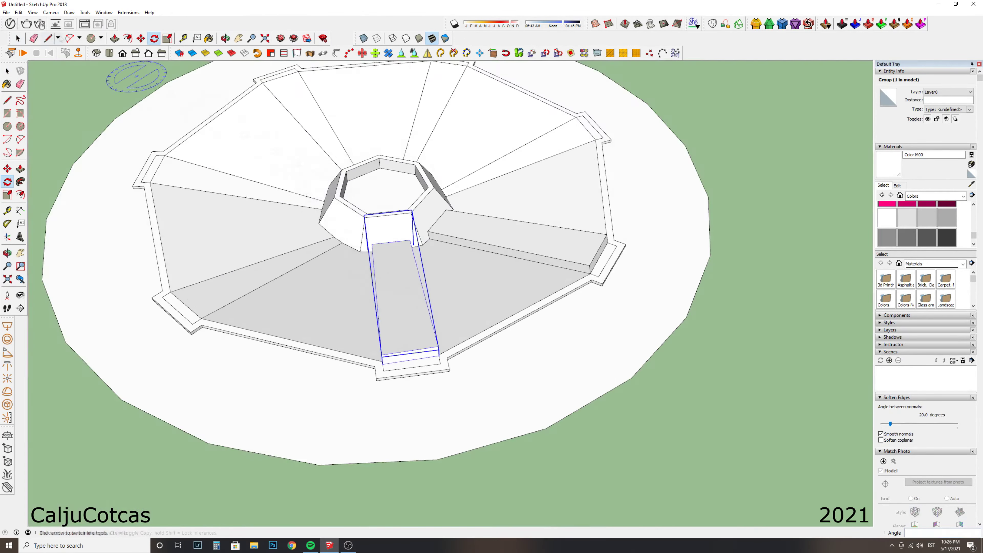
key(space)
key(m)
scroll(405, 286, up, 5)
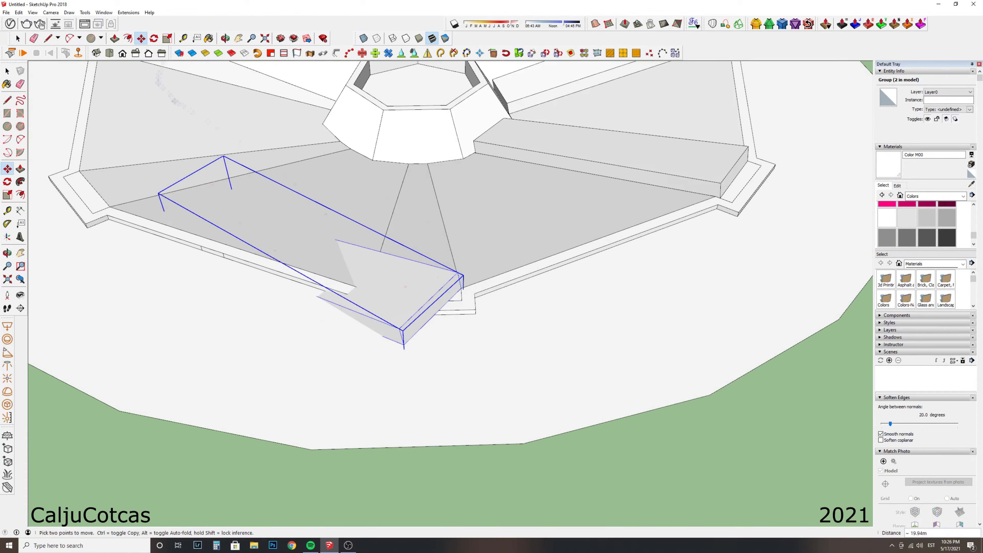
click(417, 109)
scroll(417, 109, down, 8)
scroll(418, 110, up, 8)
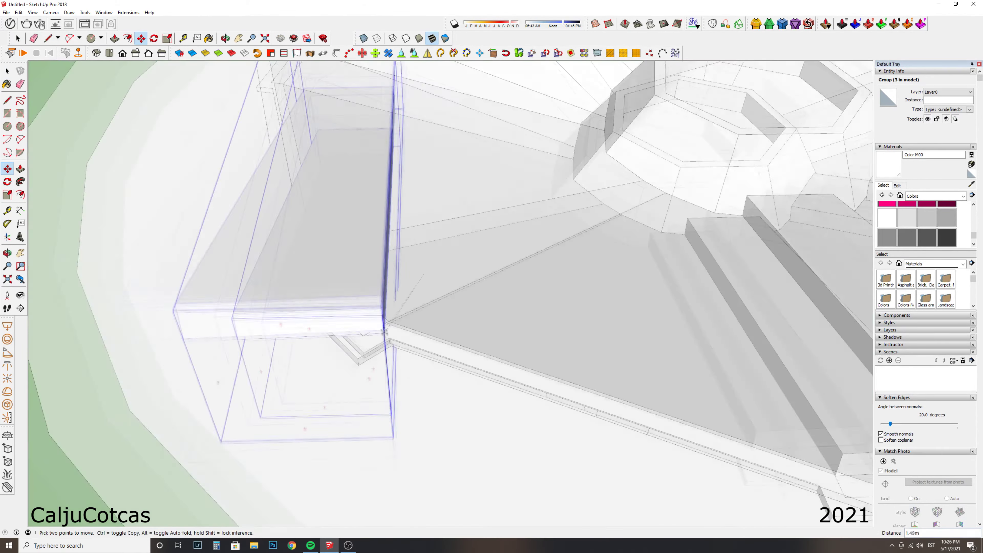
mouse_move(418, 110)
middle_down()
mouse_move(643, 221)
mouse_move(464, 233)
middle_up()
scroll(464, 232, down, 8)
Paste and place more spoke copies, then look up at the wheel's underside.
key(ctrl+v)
scroll(357, 199, up, 6)
click(199, 204)
scroll(199, 204, down, 6)
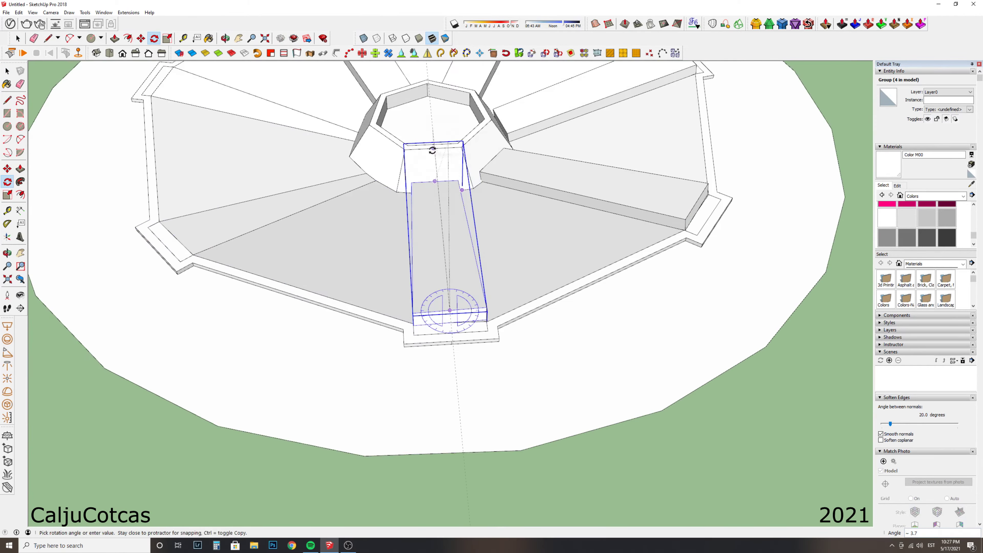
key(ctrl+v)
scroll(424, 234, up, 6)
scroll(426, 234, down, 6)
scroll(425, 233, up, 6)
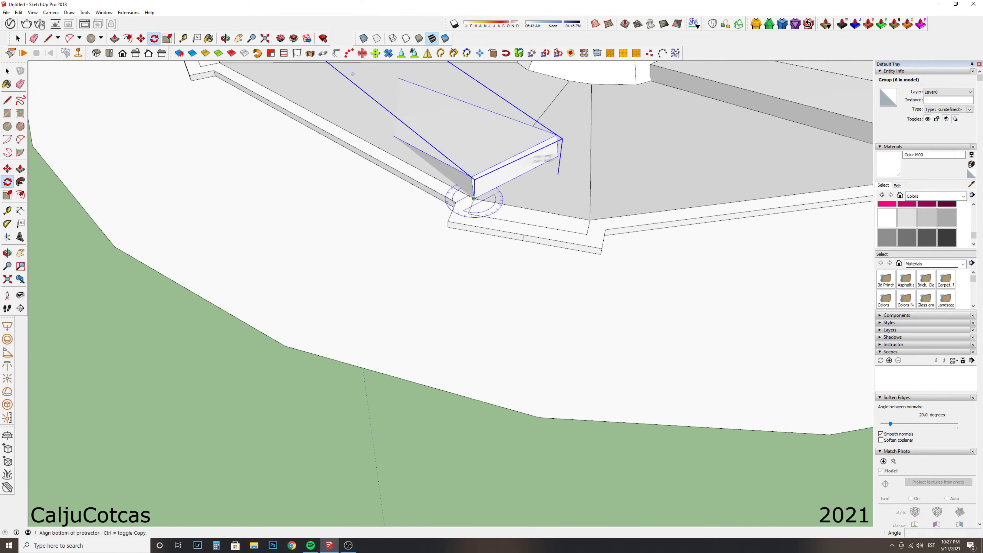
scroll(317, 177, down, 3)
scroll(318, 177, down, 3)
key(p)
middle_drag(318, 177, 329, 213)
scroll(329, 213, up, 5)
scroll(329, 213, down, 2)
scroll(188, 178, up, 3)
Round the underside strip's end at the rim with a 2-point arc.
key(l)
middle_drag(189, 251, 58, 41)
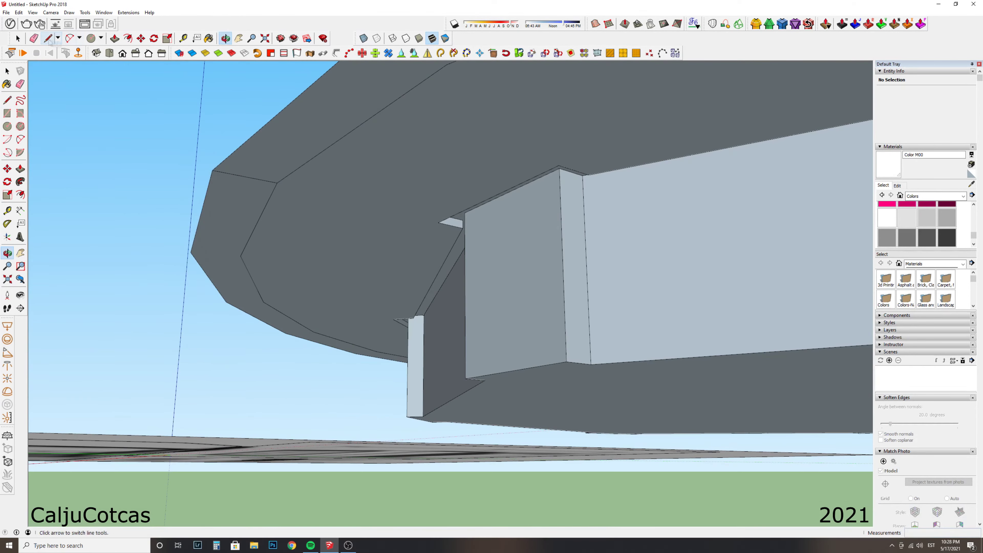
click(70, 38)
middle_drag(239, 176, 19, 45)
key(l)
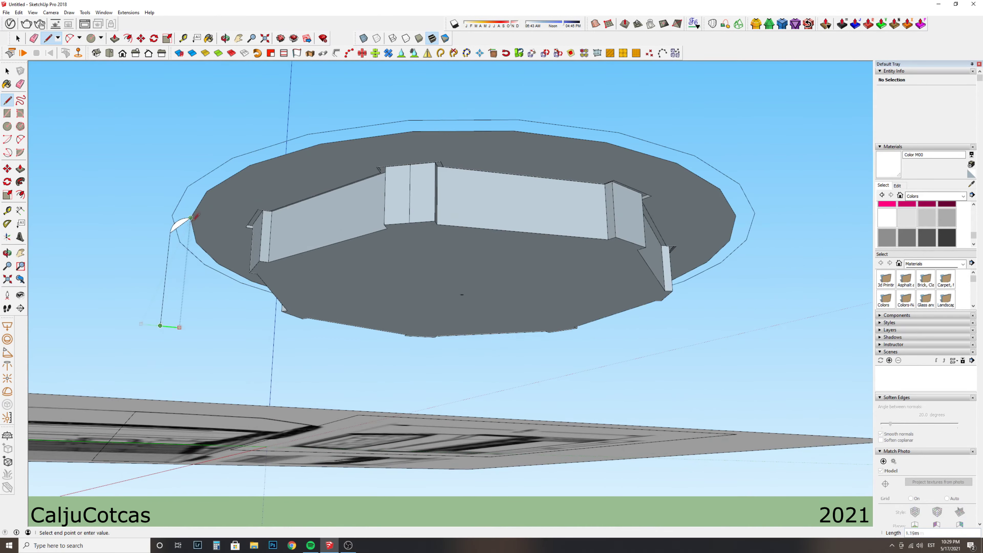
scroll(179, 328, up, 3)
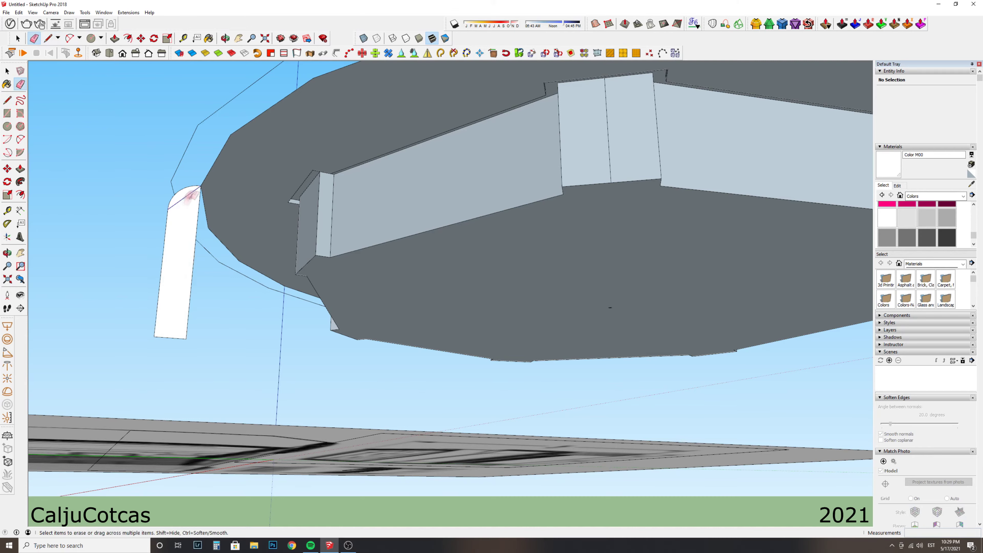
click(160, 304)
scroll(186, 309, down, 5)
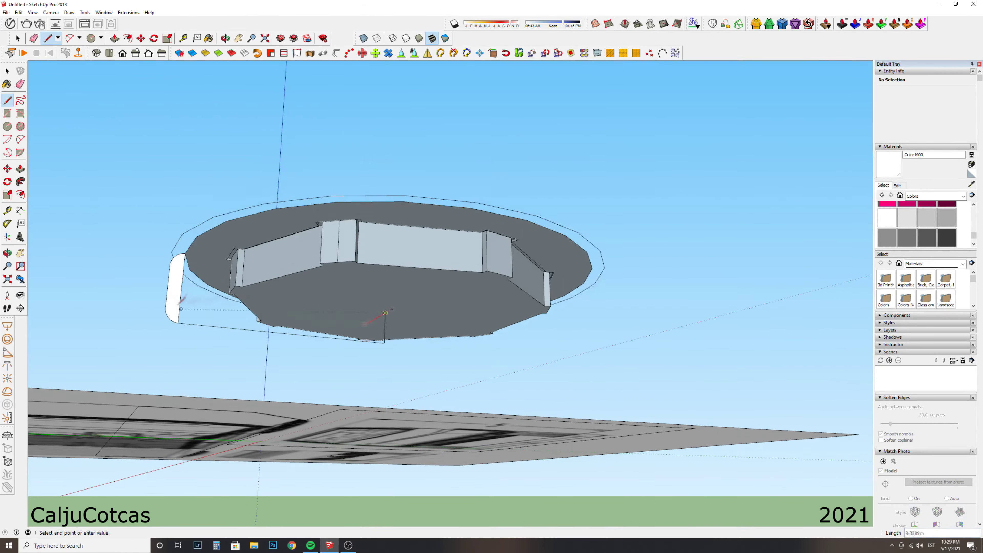
scroll(224, 235, up, 8)
Erase the leftover edges and box-select all the wheel parts.
key(e)
key(o)
drag(224, 235, 349, 194)
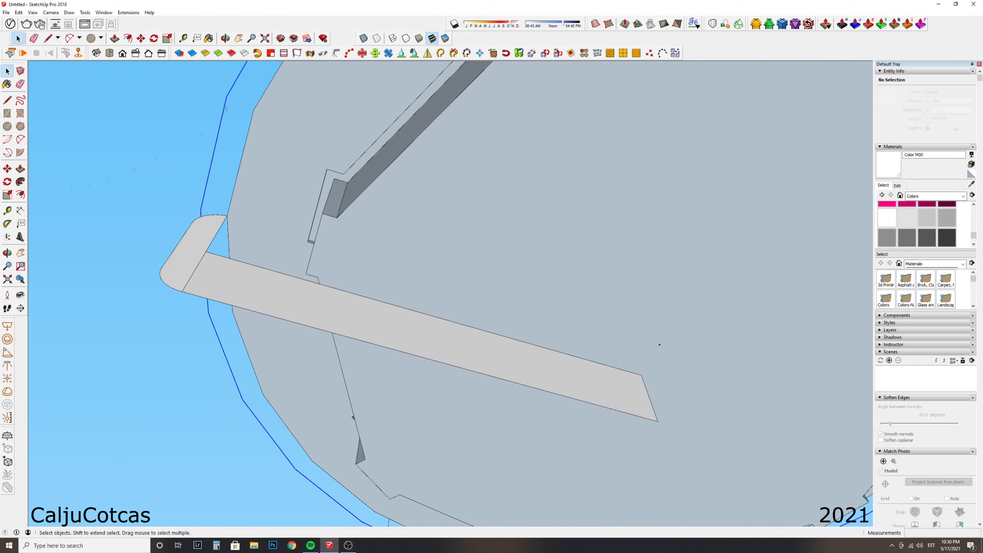
scroll(273, 282, down, 2)
key(e)
scroll(273, 281, down, 4)
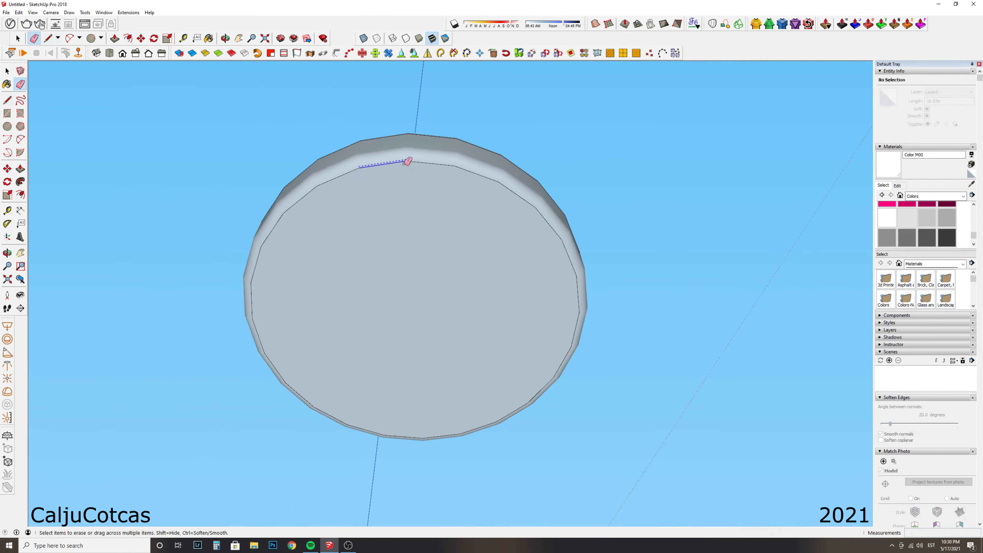
scroll(407, 161, down, 3)
key(space)
click(387, 271)
middle_drag(387, 271, 271, 194)
scroll(261, 193, up, 5)
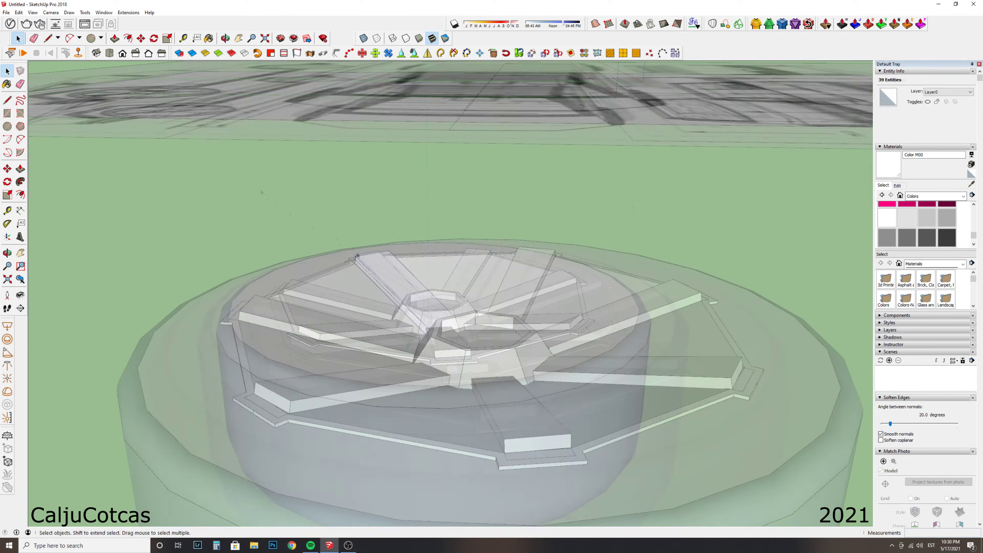
Paint the whole wheel black from its hub, then bring up the wheel's context menu.
scroll(447, 310, down, 3)
scroll(447, 304, up, 2)
click(447, 304)
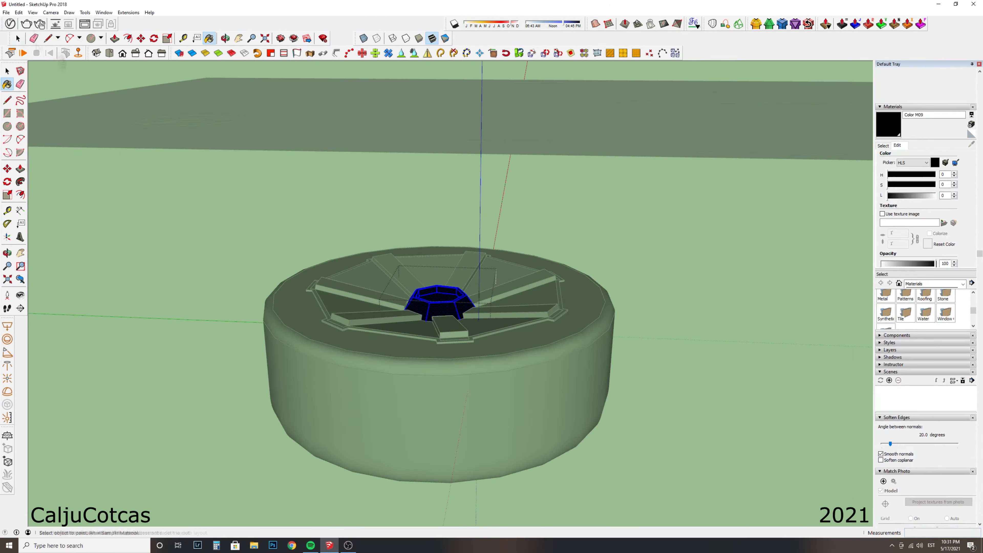
click(447, 304)
key(o)
drag(447, 304, 387, 271)
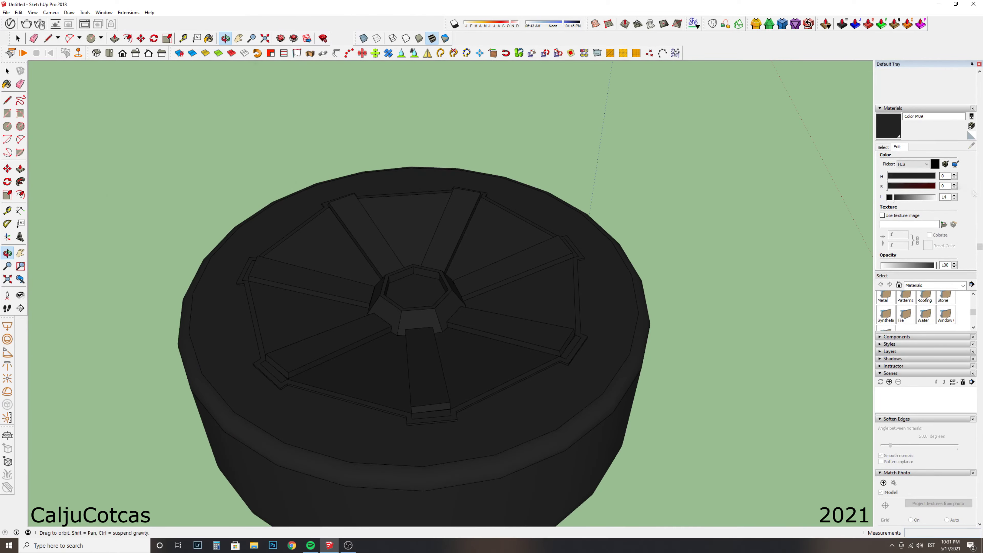
scroll(626, 274, down, 3)
right_click(471, 241)
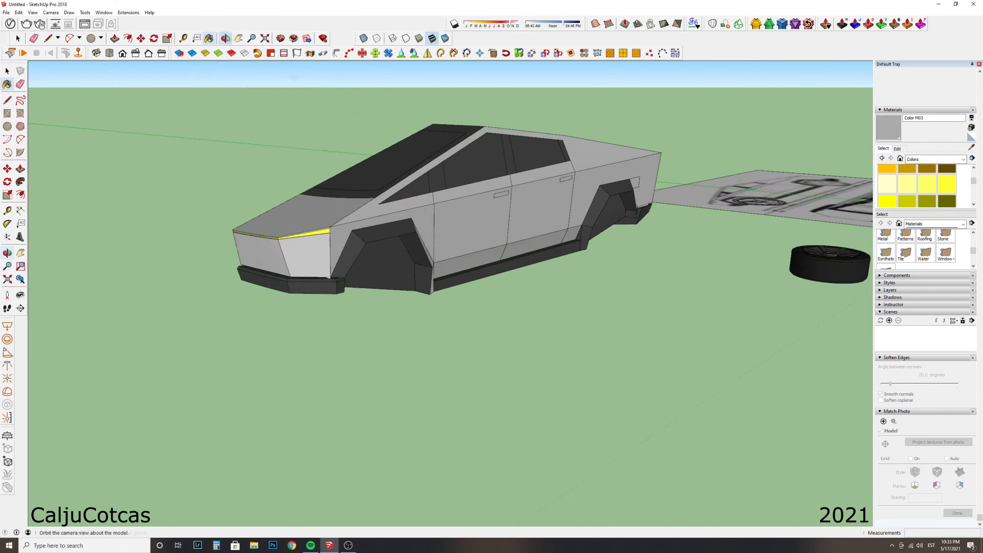
From a side view of the truck, place the black wheel inside a wheel arch.
click(225, 38)
drag(465, 232, 803, 186)
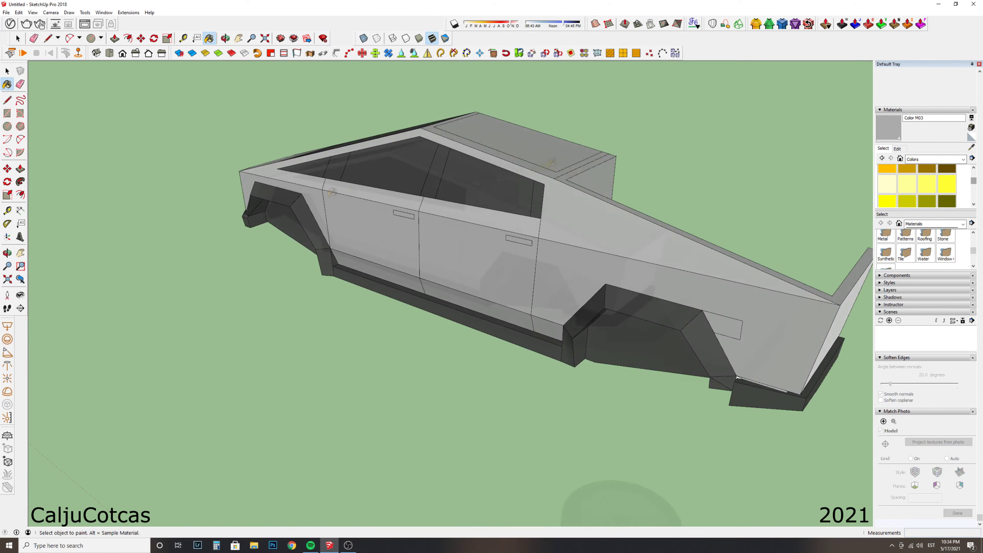
scroll(553, 162, down, 3)
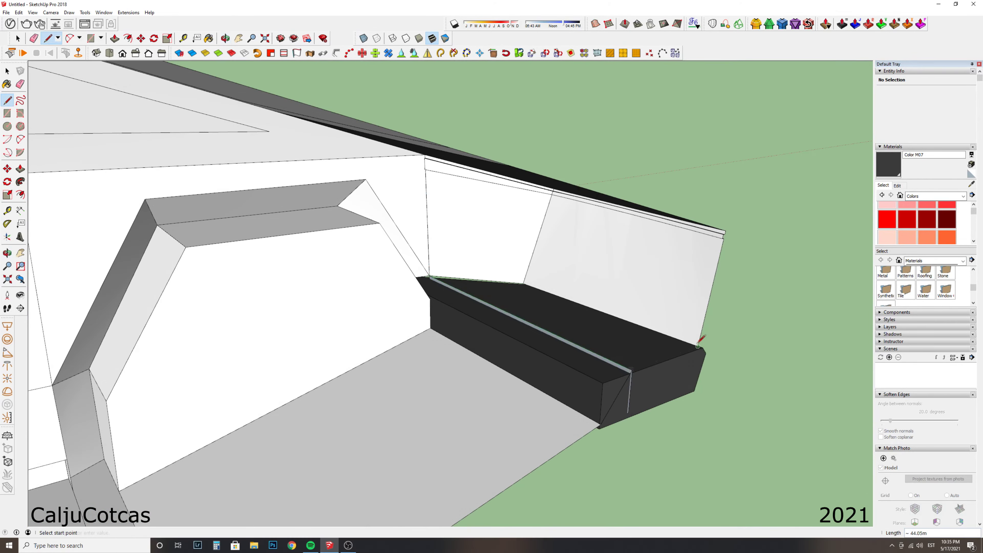
scroll(667, 310, up, 2)
click(608, 409)
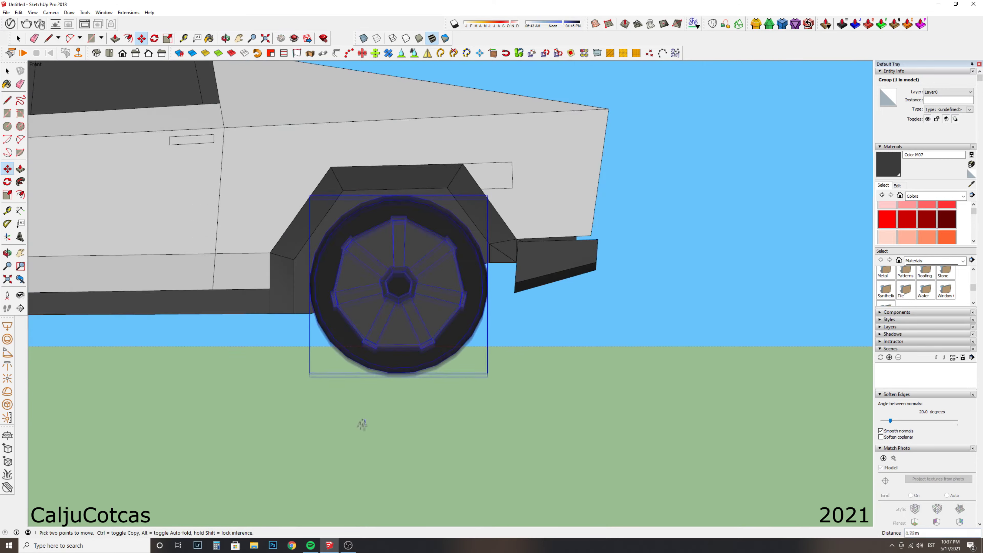
Paste wheel copies into the remaining arches and check the truck from the rear.
key(ctrl+v)
scroll(294, 341, down, 3)
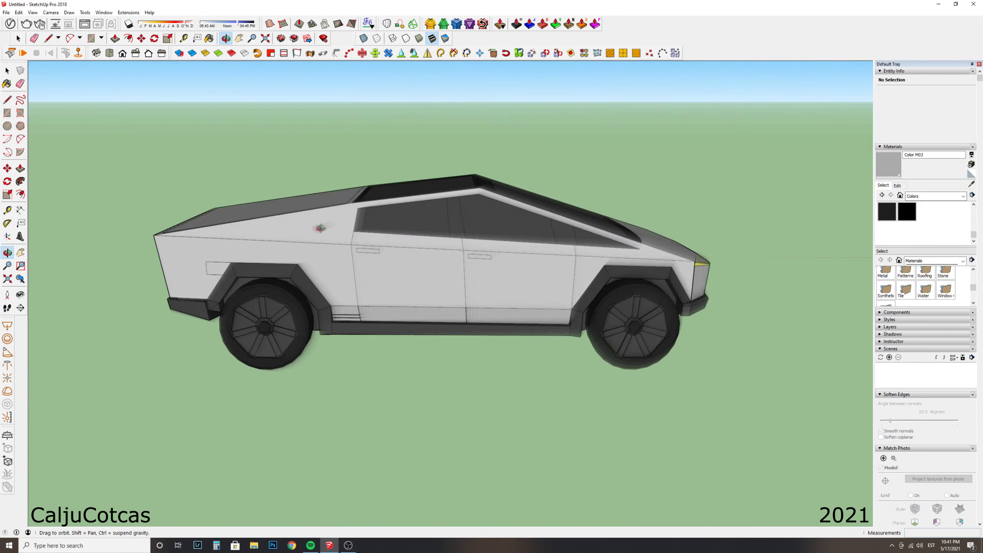
mouse_move(320, 228)
mouse_down()
mouse_move(222, 255)
mouse_move(257, 300)
mouse_move(588, 253)
mouse_move(252, 293)
mouse_move(174, 193)
mouse_move(78, 96)
mouse_up()
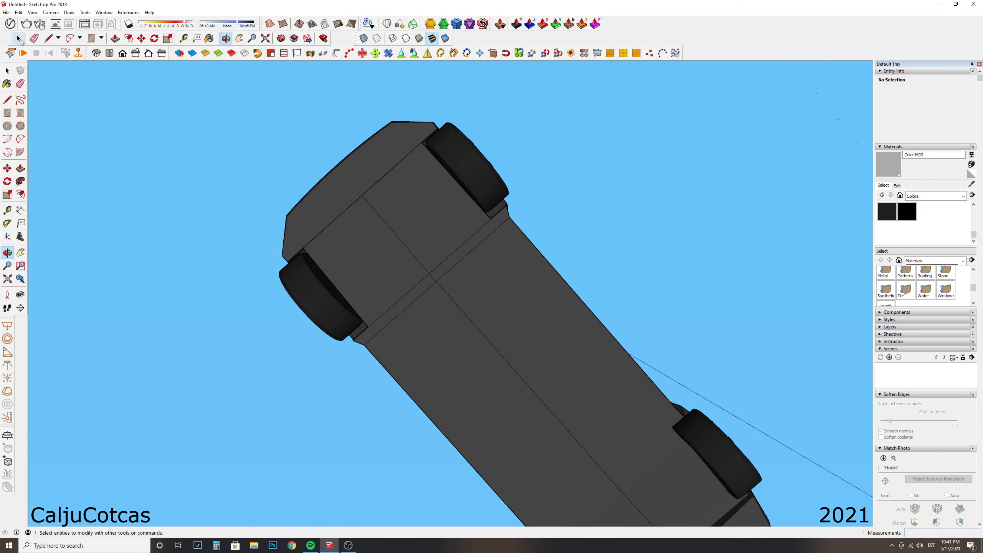
Turn the first front wheel about 25.8° around its vertical axis, as if steering.
scroll(302, 302, up, 2)
click(326, 302)
click(375, 258)
scroll(329, 298, down, 2)
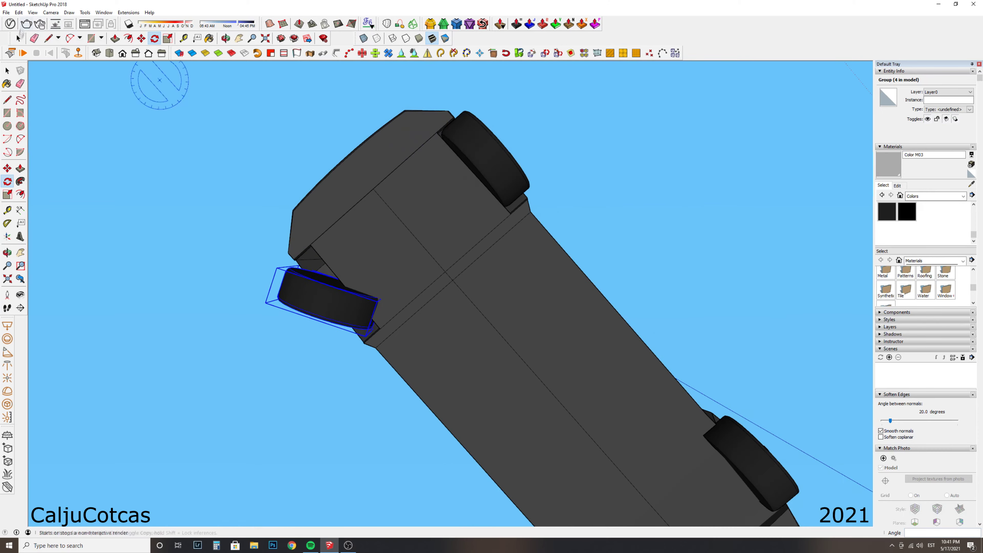
Orbit to the other front wheel with Rotate active, then view the whole truck.
key(q)
middle_drag(491, 163, 434, 172)
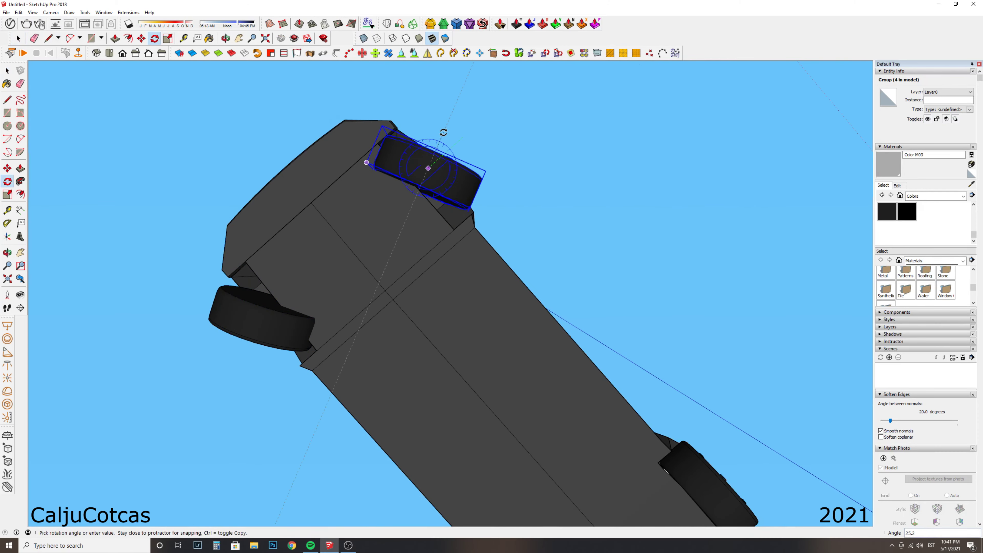
scroll(200, 73, down, 5)
middle_drag(426, 251, 507, 309)
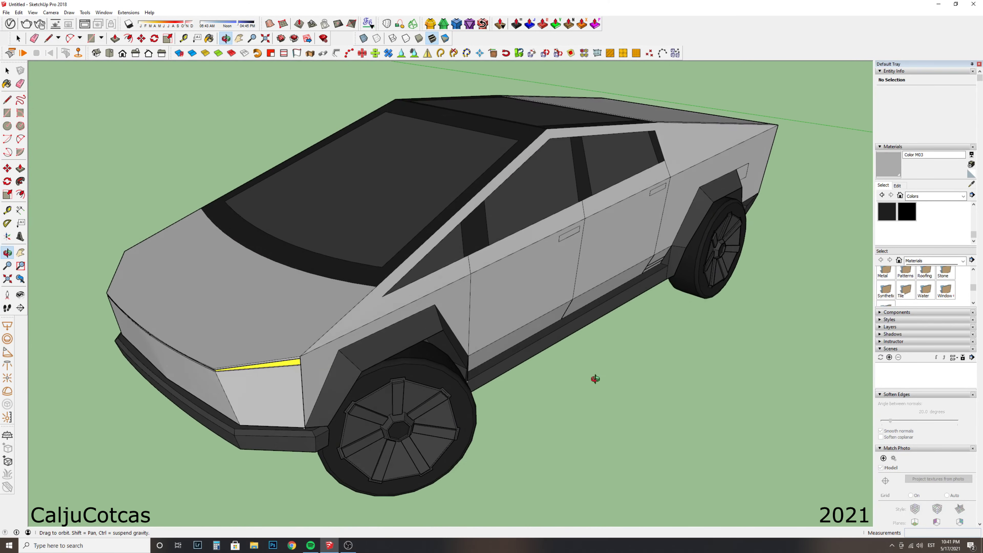